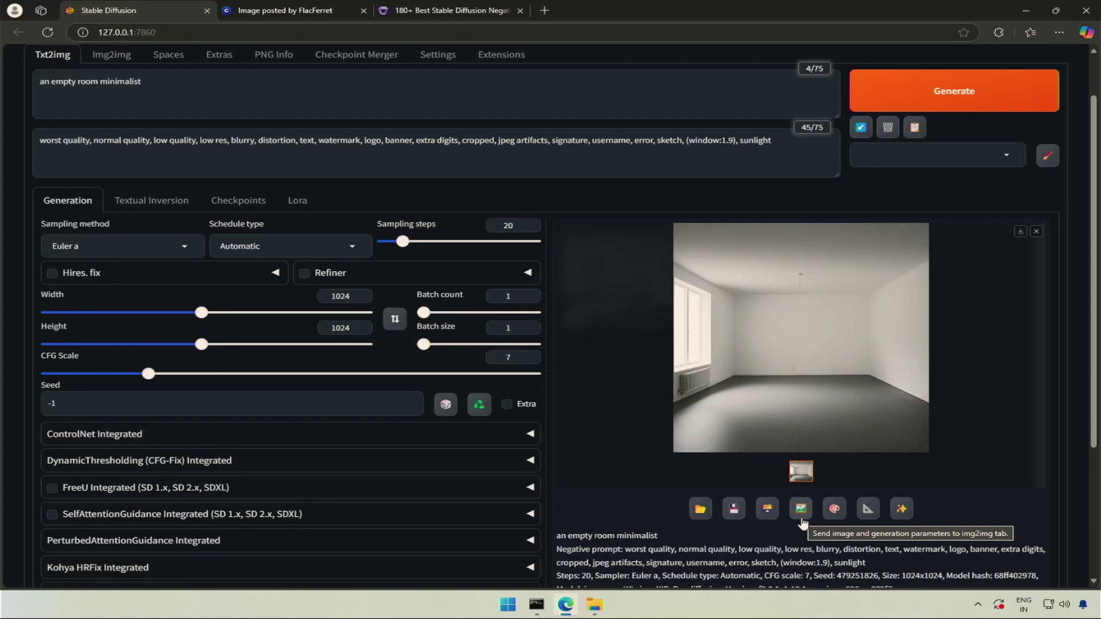
- Send the generated empty-room image to img2img Inpaint and set Inpaint area to 'Only masked'
scroll(802, 523, "up", 2)
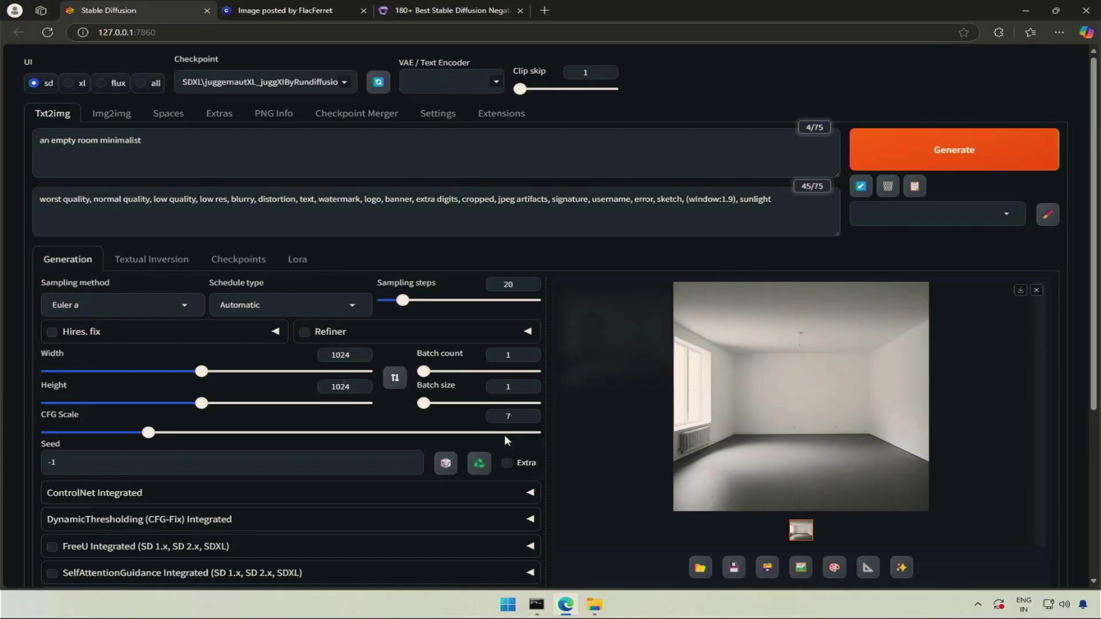
left_click(833, 569)
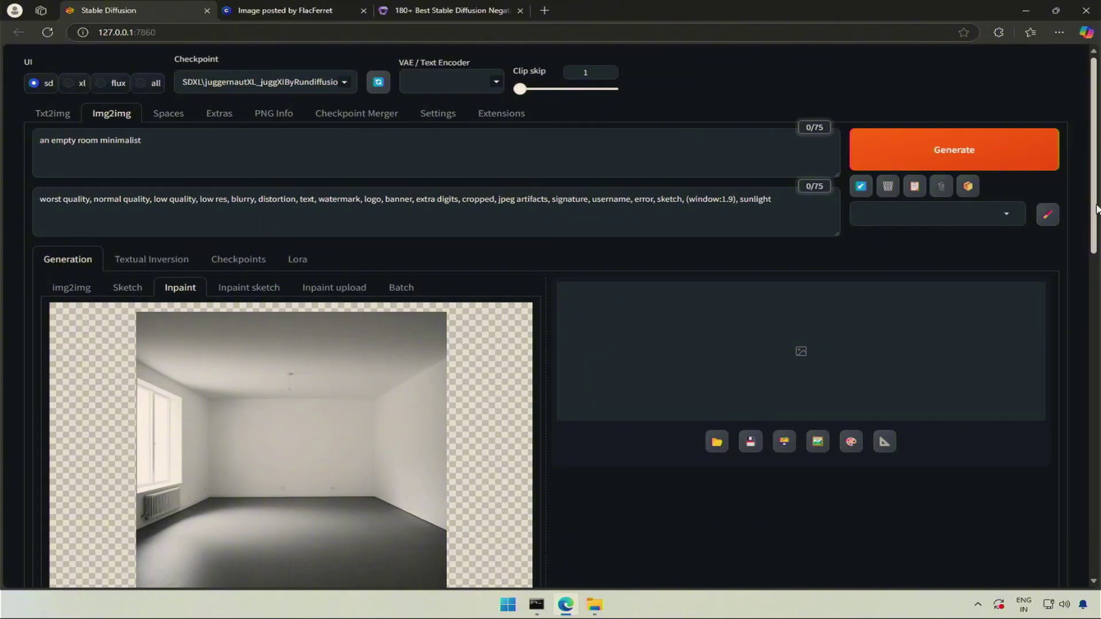
scroll(1097, 209, "down", 3)
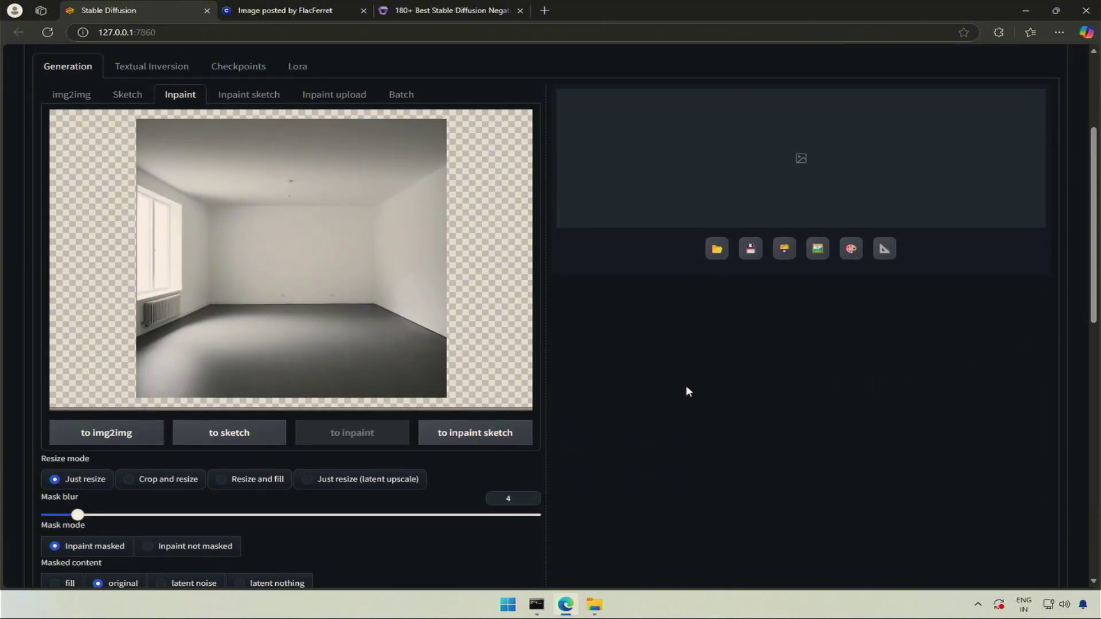
scroll(1093, 249, "down", 3)
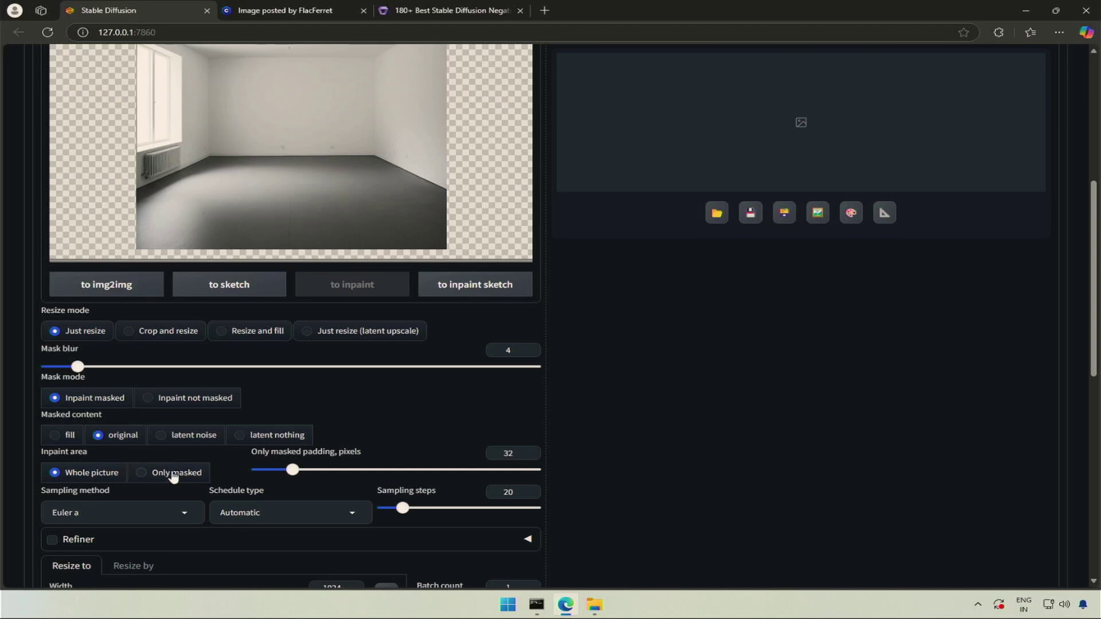
left_click(142, 471)
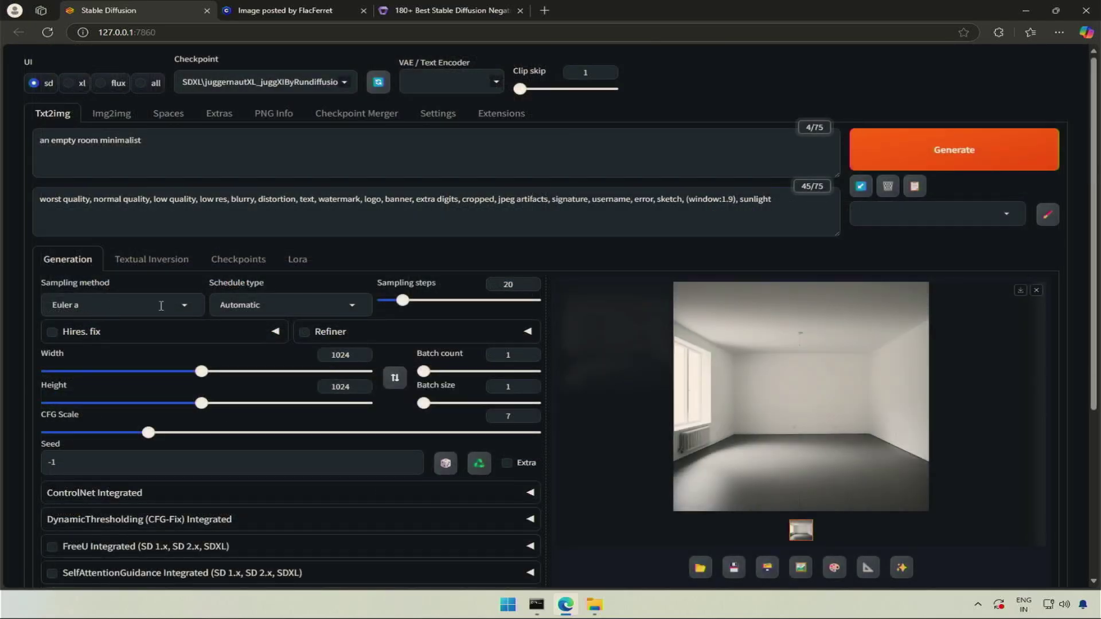
left_click(111, 113)
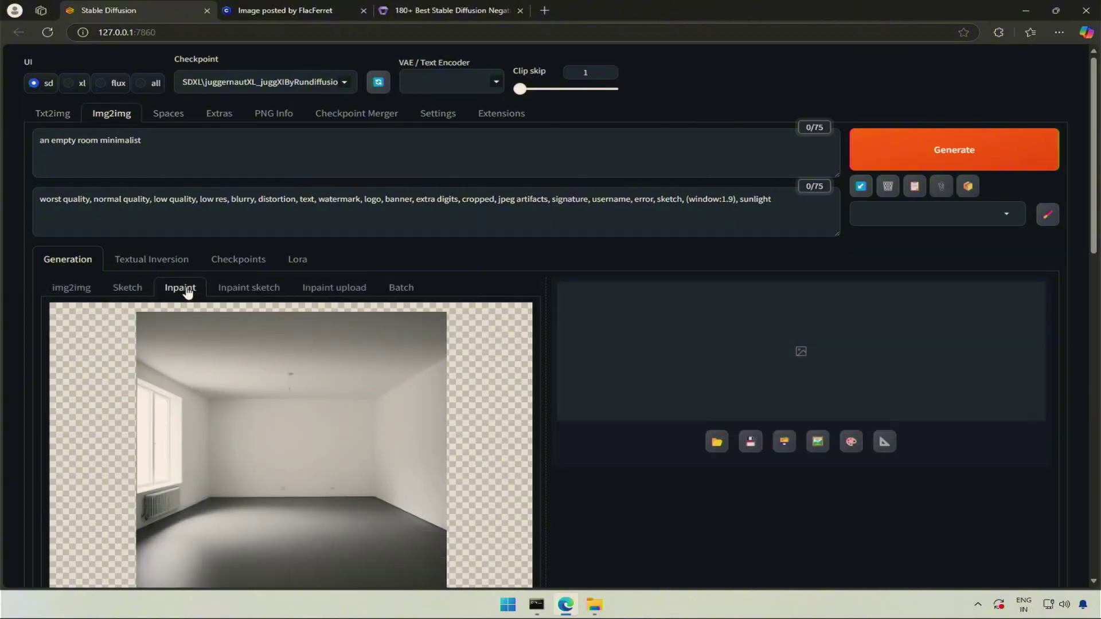
left_click_drag(1090, 176, 1070, 348)
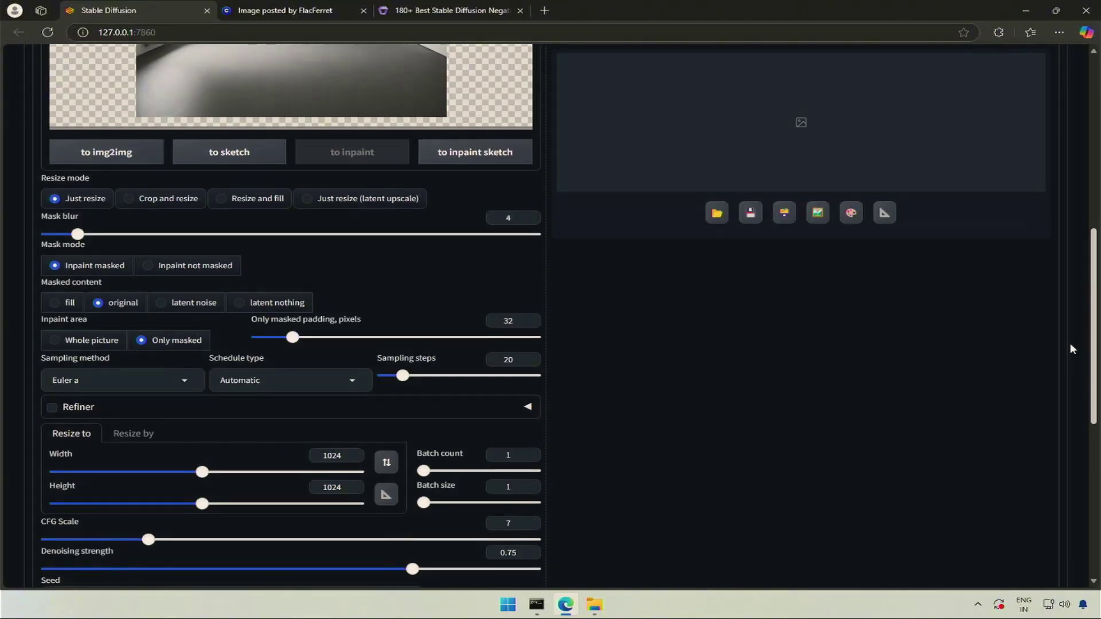
scroll(1069, 349, "up", 6)
- Enlarge the mask brush slightly and mask a patch of the ceiling
mouse_move(386, 234)
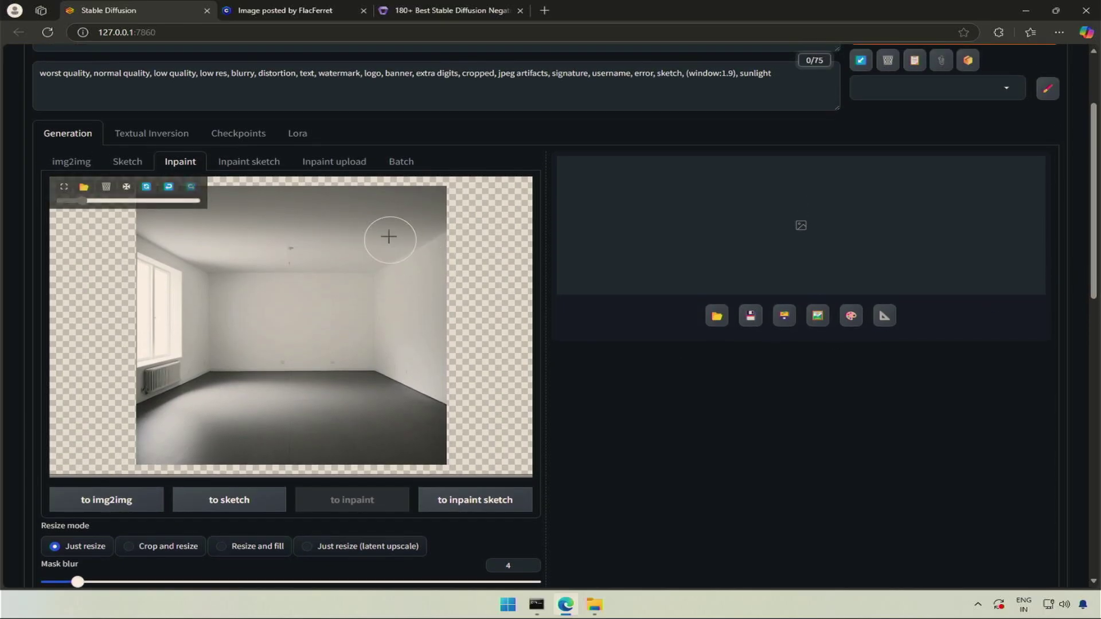
left_click(68, 200)
mouse_move(287, 258)
left_mouse_down()
mouse_move(278, 267)
mouse_move(288, 286)
mouse_move(305, 282)
mouse_move(297, 256)
mouse_move(305, 298)
mouse_move(268, 289)
mouse_move(283, 267)
left_mouse_up()
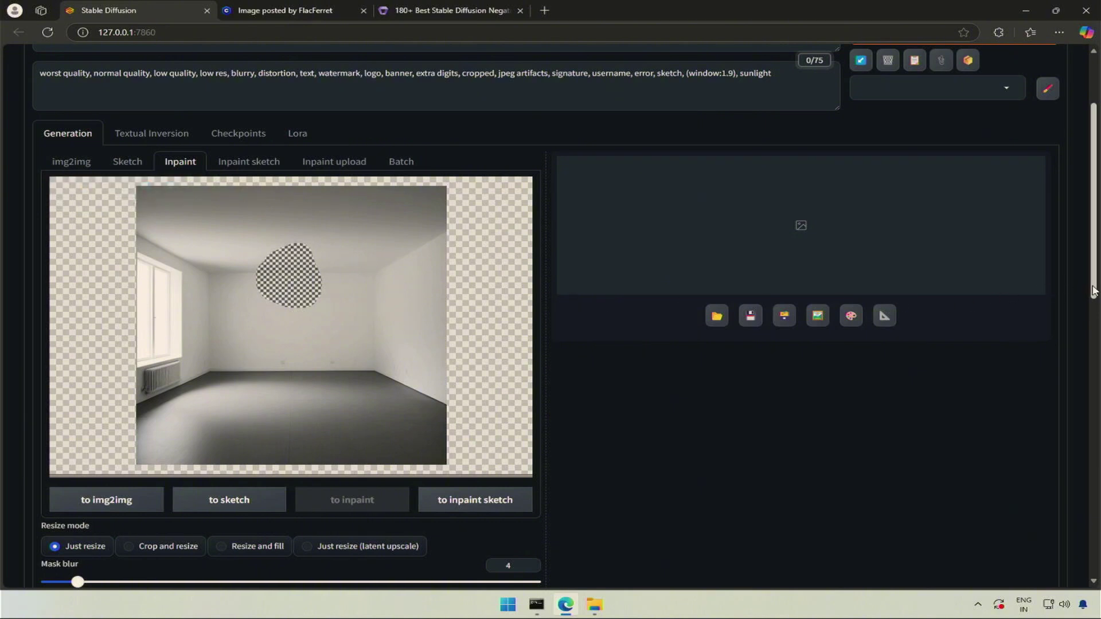
- Replace the prompt with 'photograph, an elegant chandelier, highly detailed, 8k'
scroll(1058, 286, "up", 3)
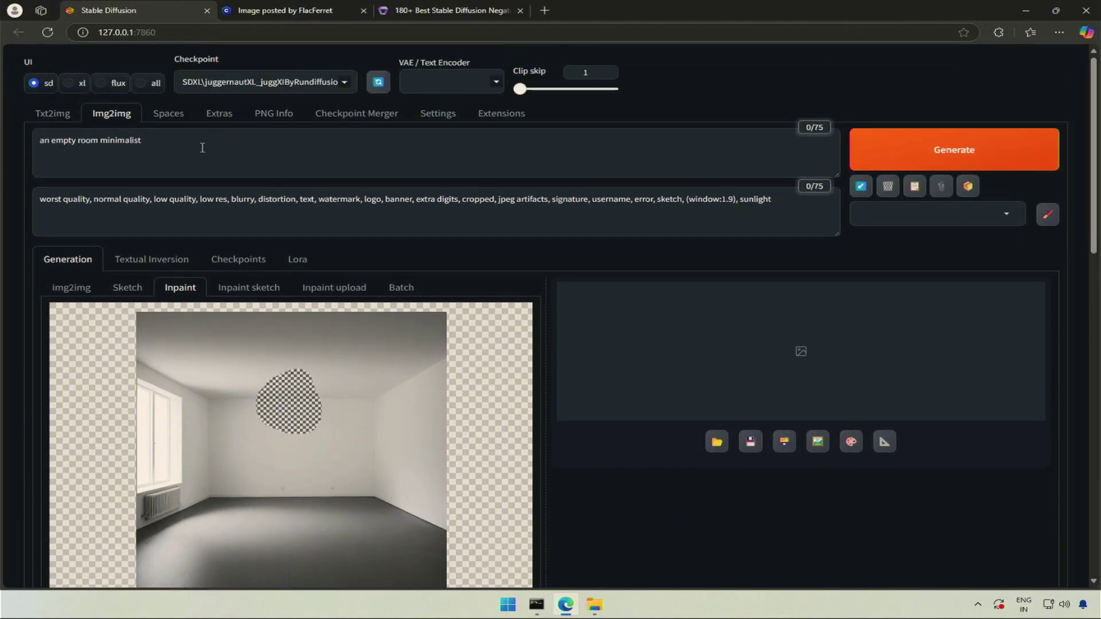
triple_click(154, 146)
type("phpto")
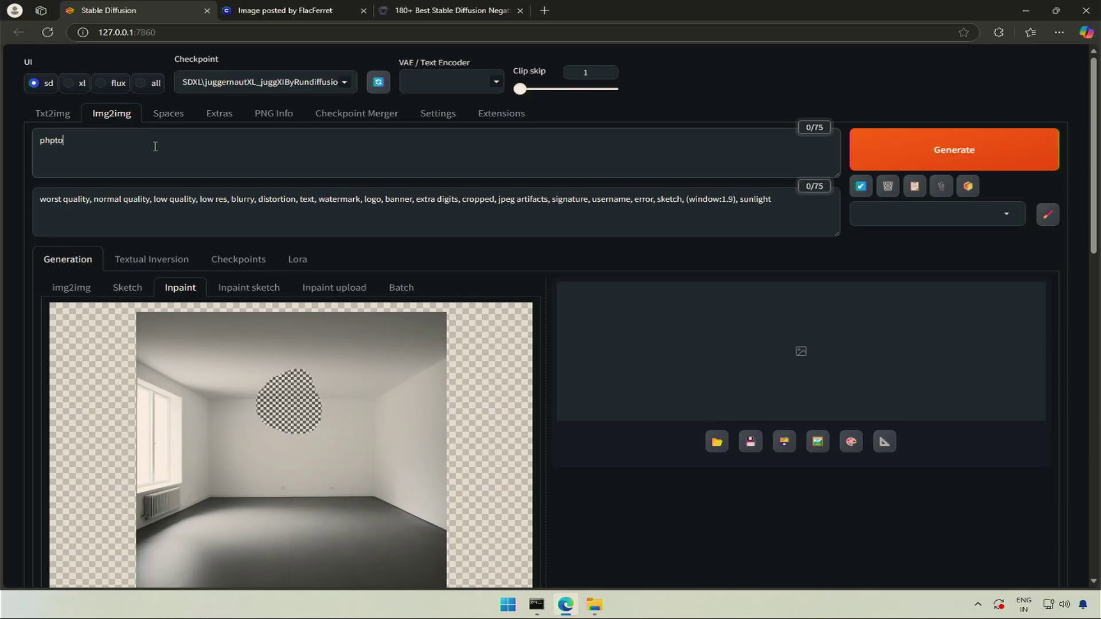
type("graph, an elegant chandelier, highly de")
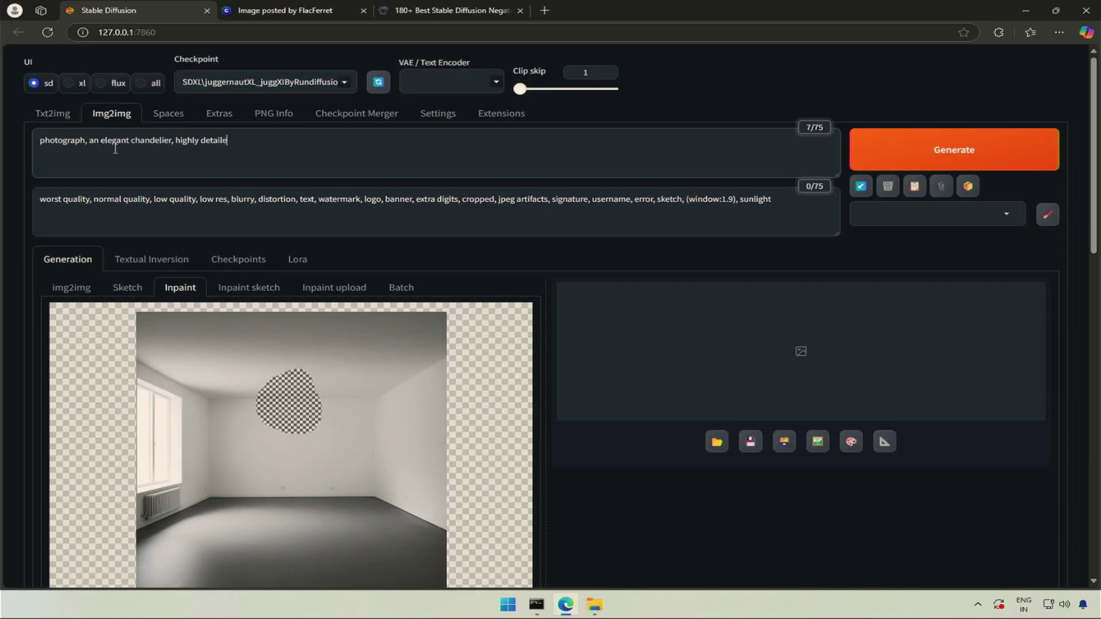
type("tailed, 8k")
- Raise Denoising strength to 0.95 and generate a chandelier in the masked ceiling area
scroll(791, 423, "down", 10)
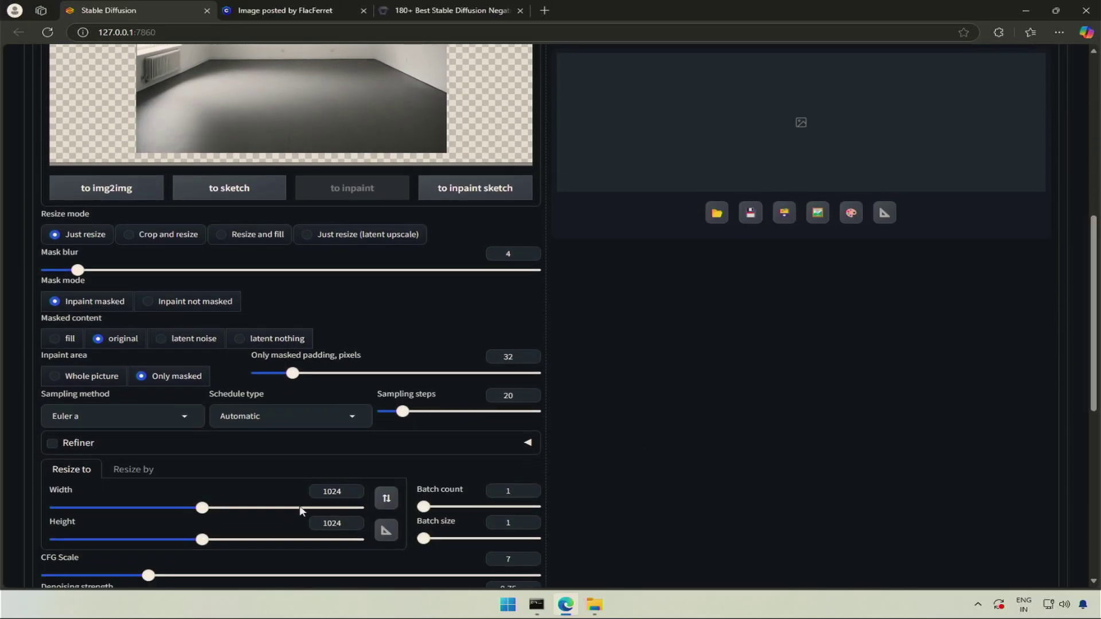
left_click(336, 523)
scroll(1093, 332, "down", 2)
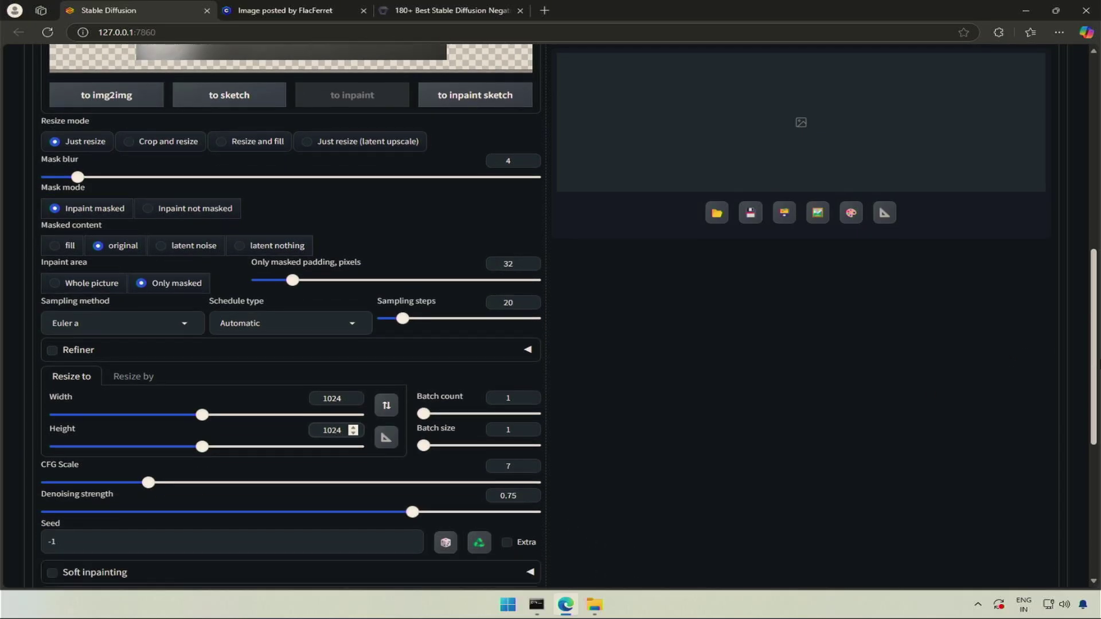
left_click_drag(412, 512, 510, 512)
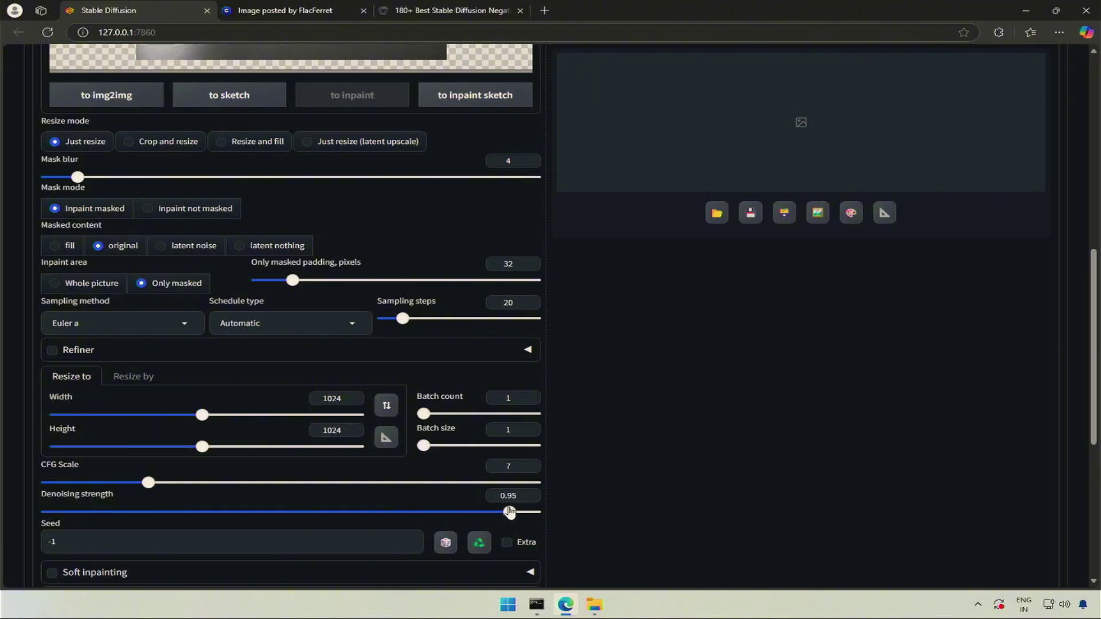
left_click_drag(1093, 346, 1094, 166)
left_click(938, 141)
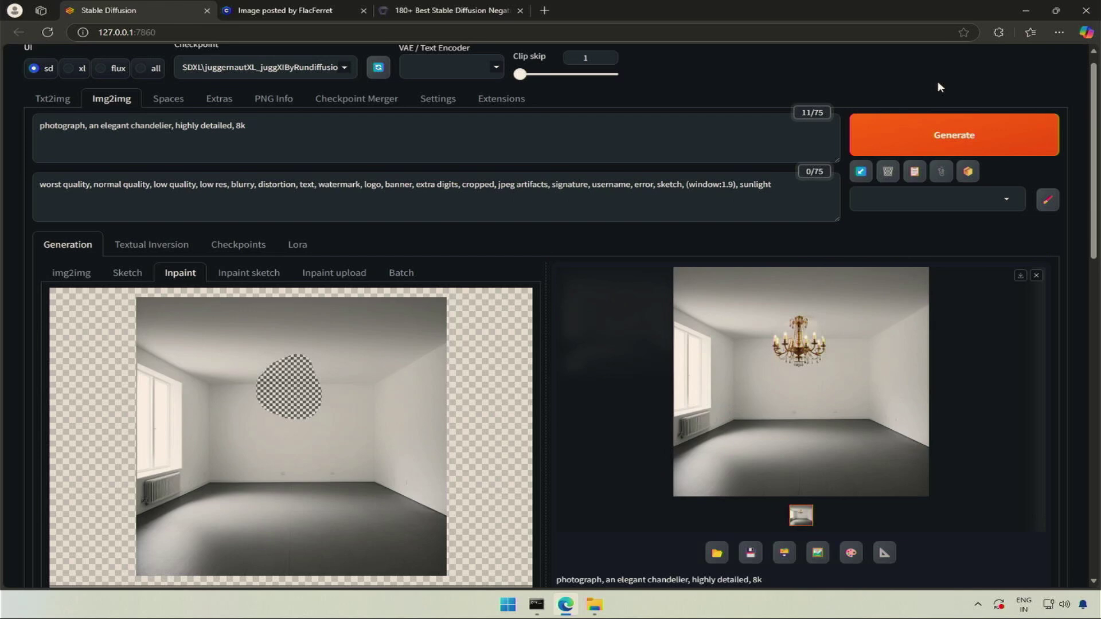
- Add 'metallic' before chandelier as a weighted term and regenerate
left_click(131, 127)
type("meta")
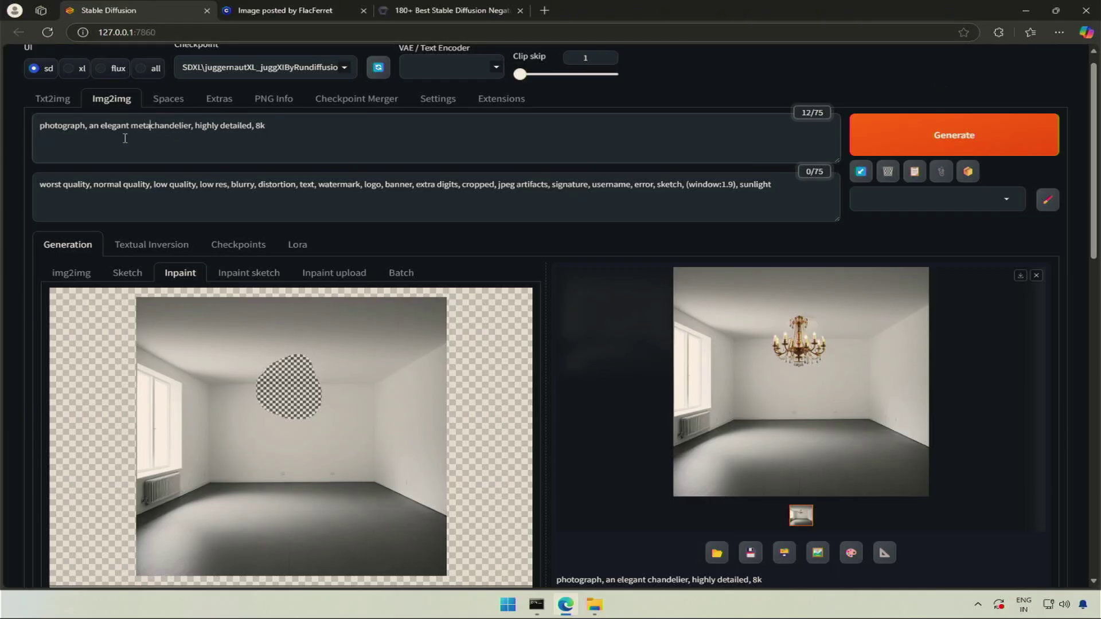
type("llic")
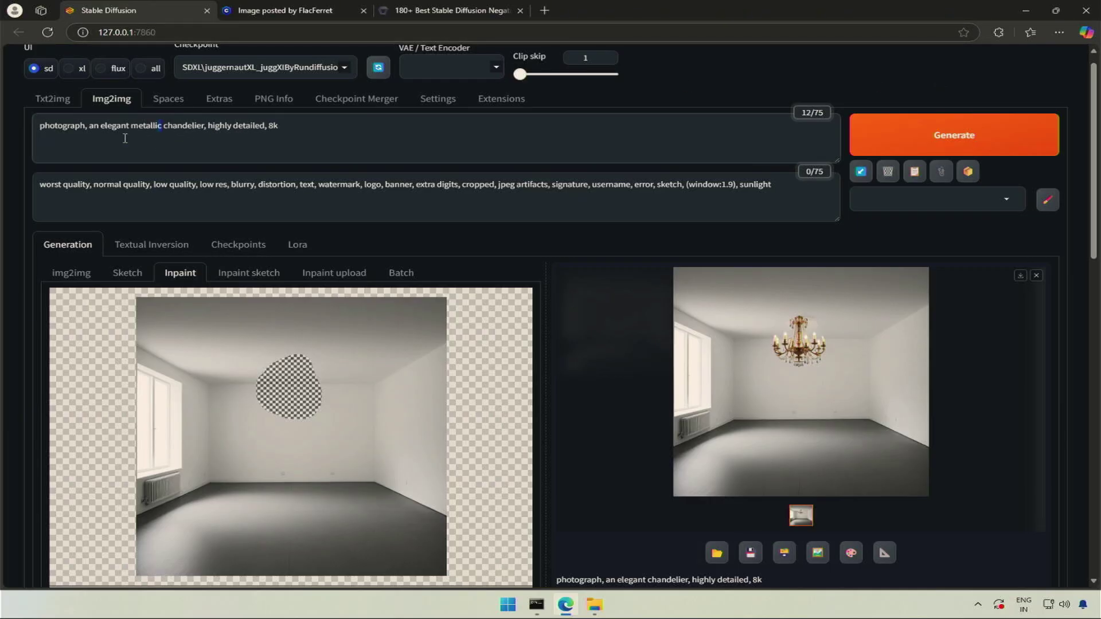
key("ctrl+shift+Left")
key("ctrl+Up")
key("ctrl+Up")
key("ctrl+Up")
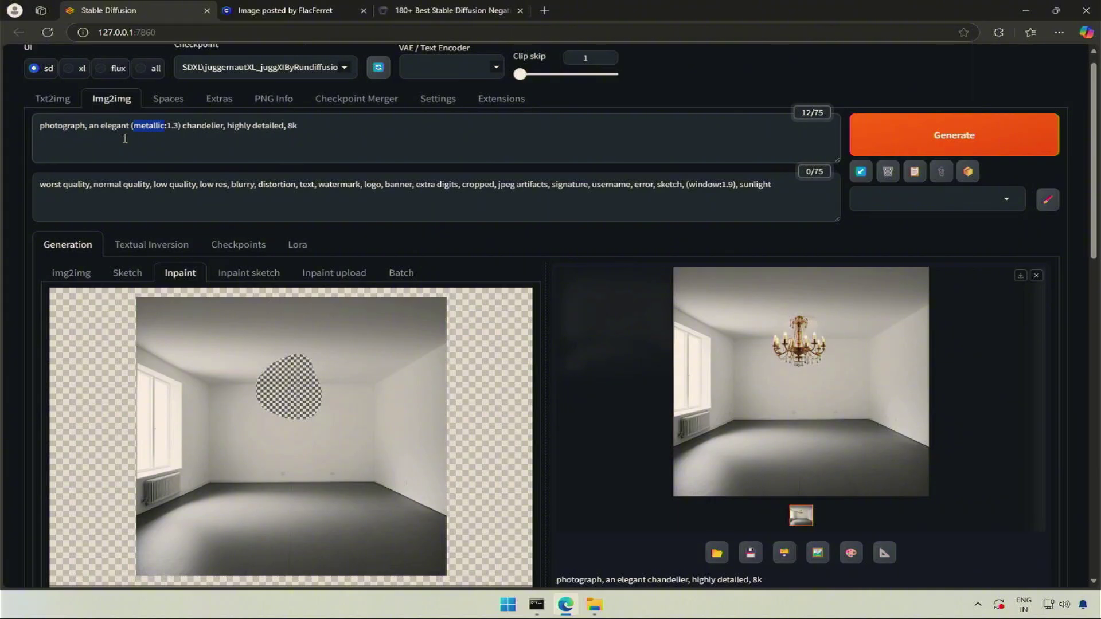
left_click(161, 139)
left_click(883, 136)
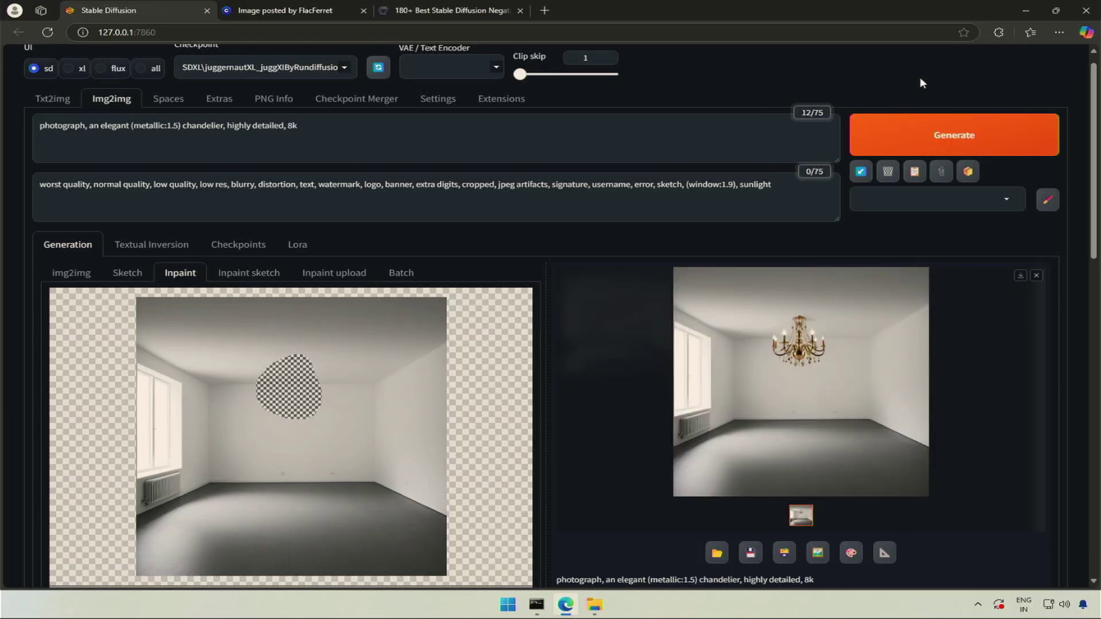
- Change the weighted term to (silver:1.5), regenerate, and view the result full-screen
double_click(150, 136)
type("silver")
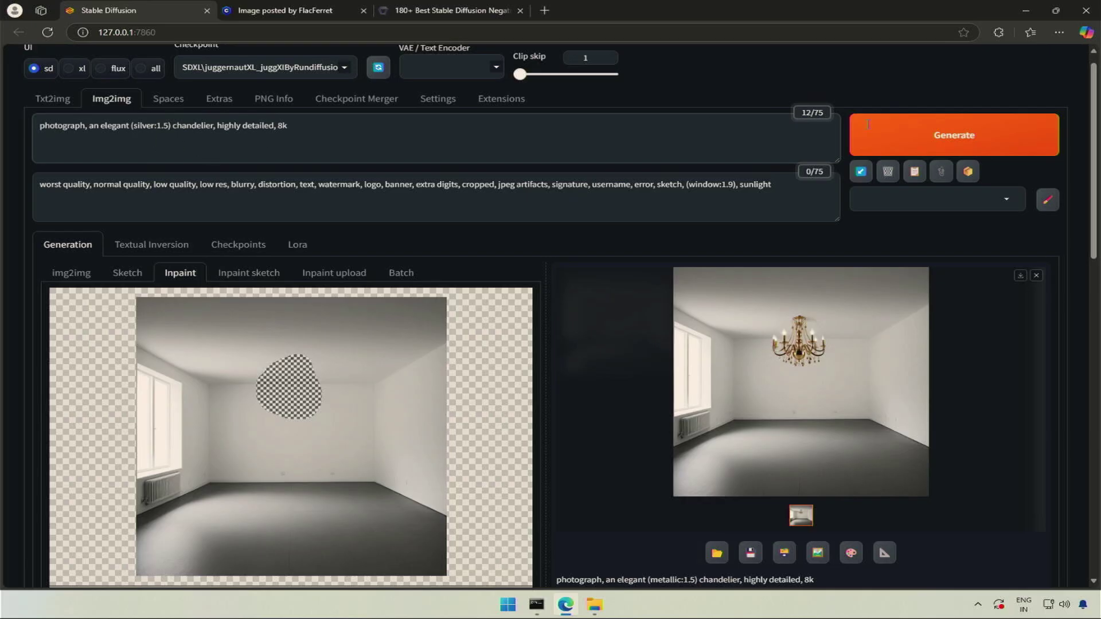
left_click(1015, 130)
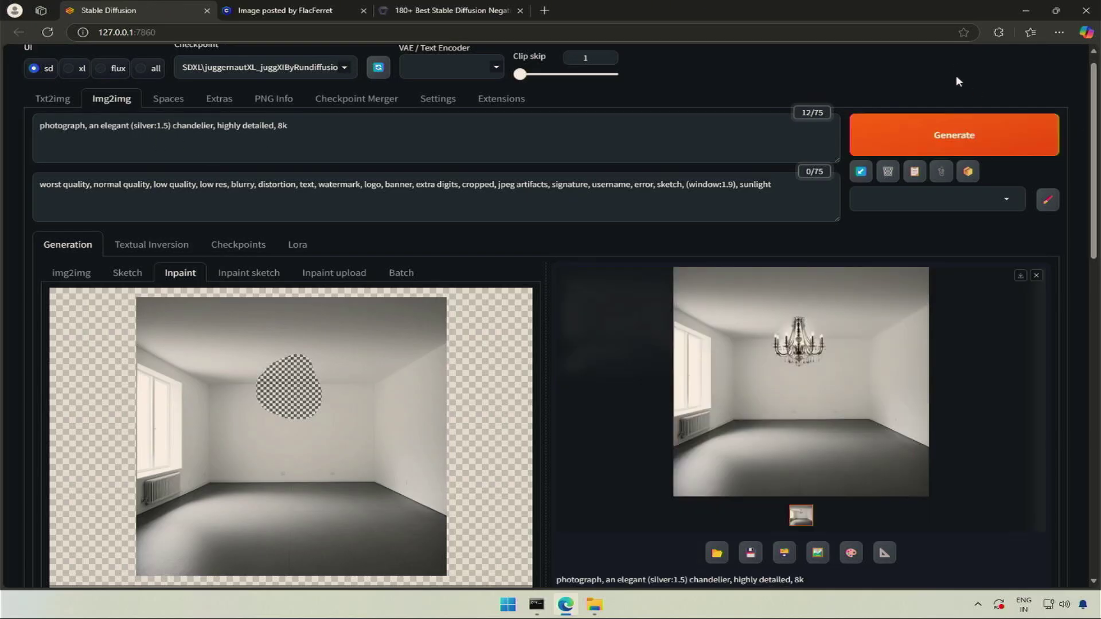
left_click(810, 386)
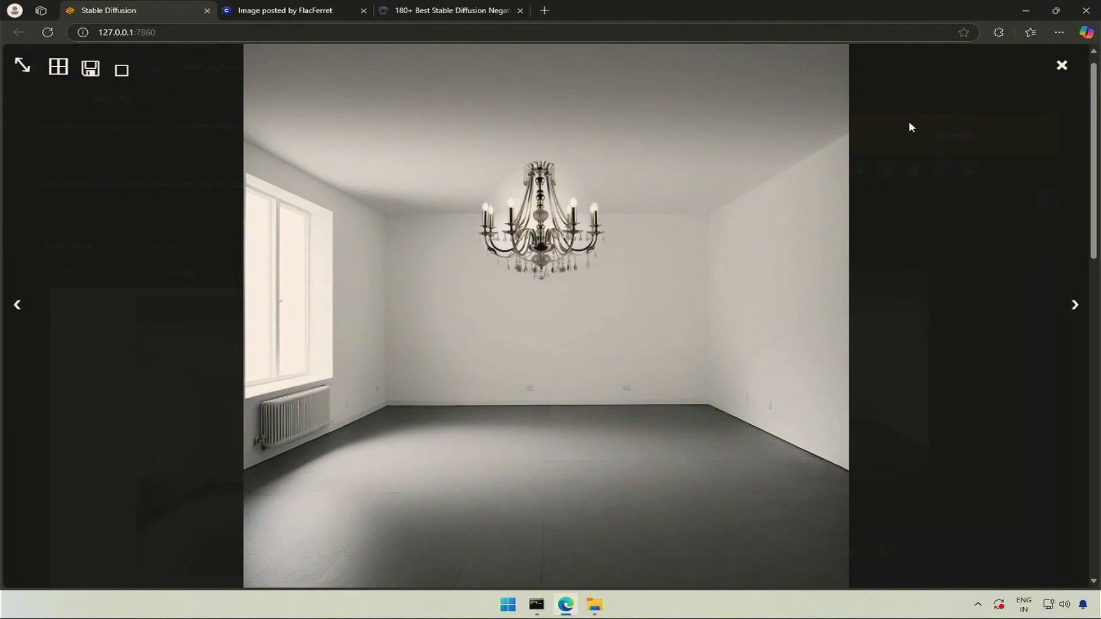
- Enlarge the ceiling mask, regenerate the silver chandelier, and review it full-screen
left_click(1062, 64)
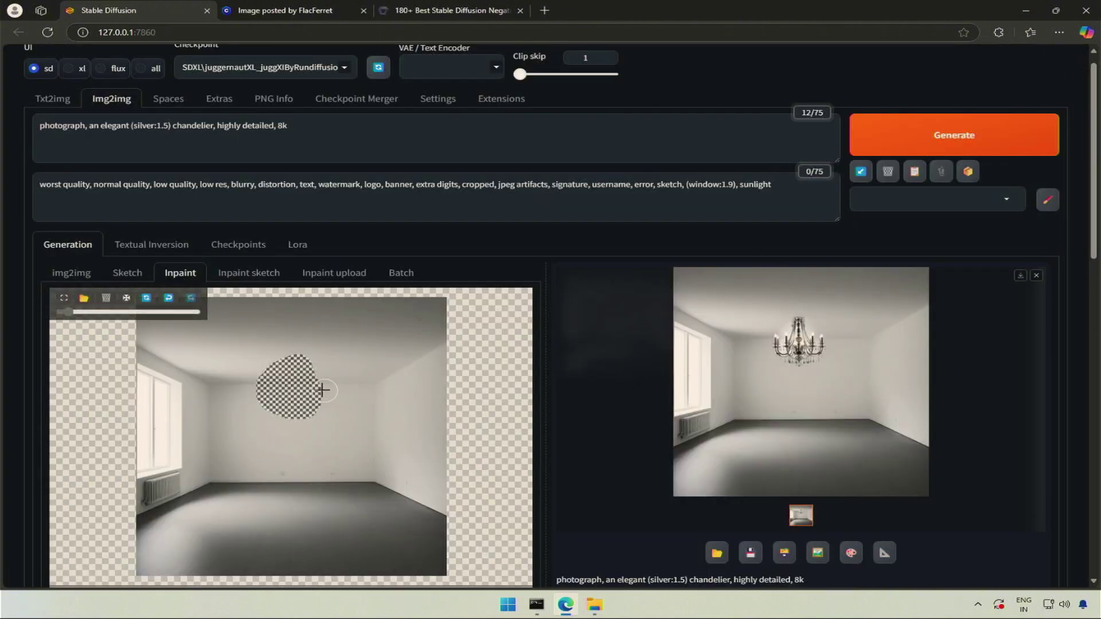
mouse_move(321, 383)
left_mouse_down()
mouse_move(265, 392)
mouse_move(313, 414)
mouse_move(314, 363)
mouse_move(270, 407)
left_mouse_up()
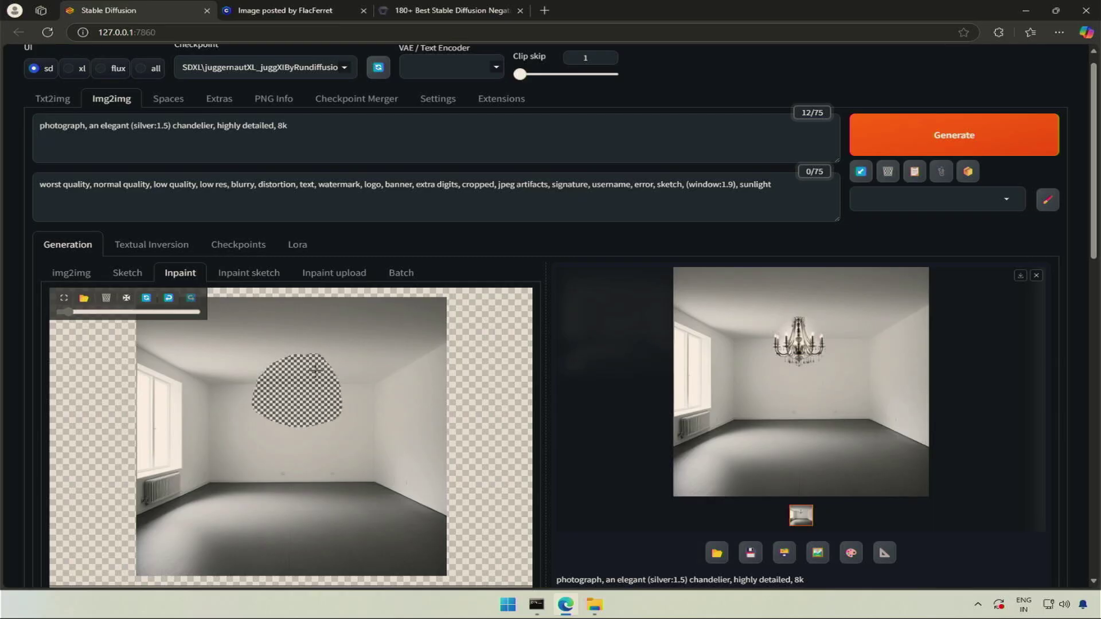
left_click(942, 150)
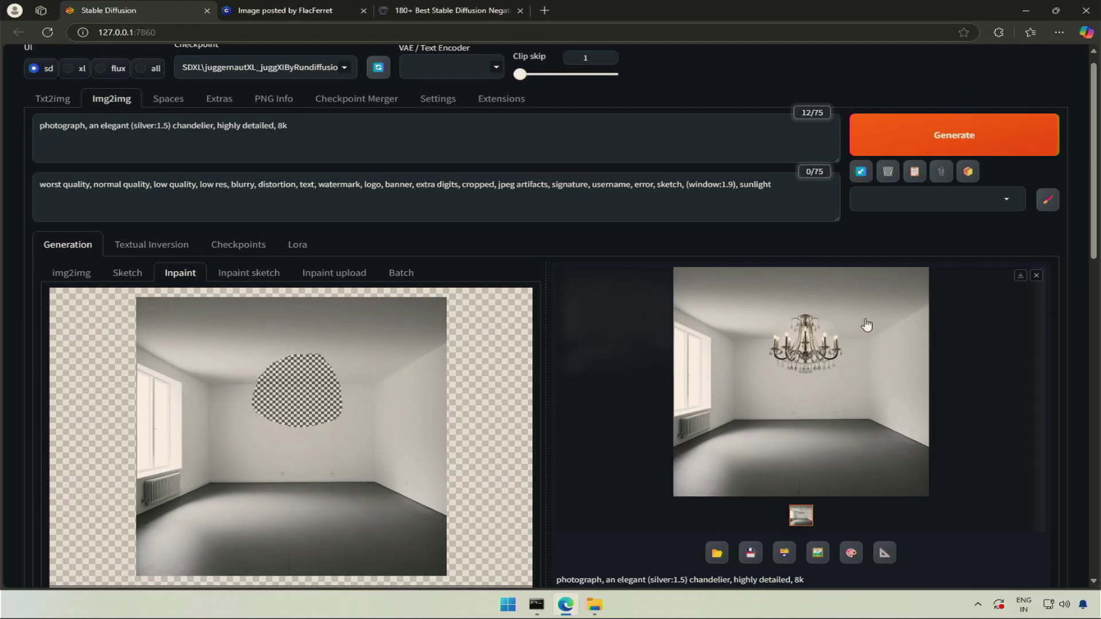
left_click(867, 326)
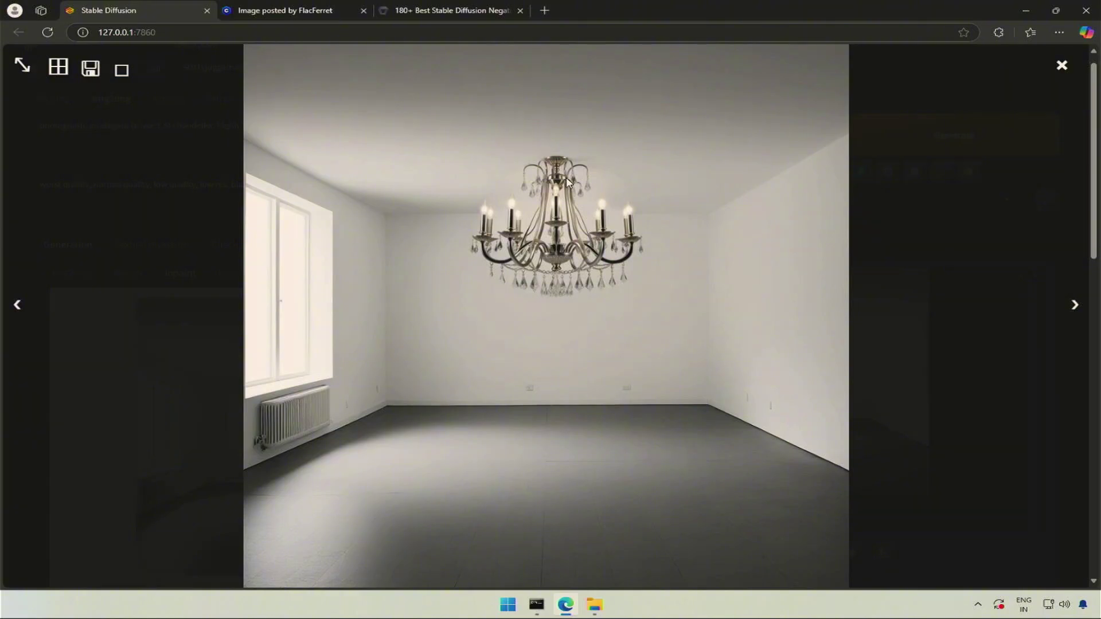
left_click(992, 200)
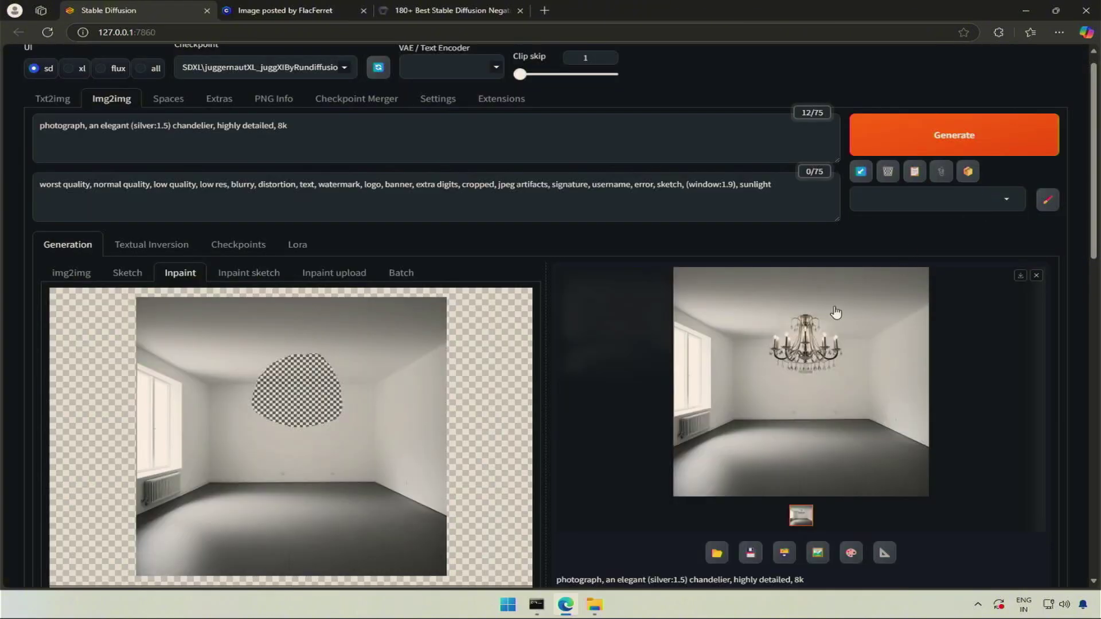
- Reuse the chandelier result for inpainting, lower denoising to about 0.68, and regenerate
left_click(845, 556)
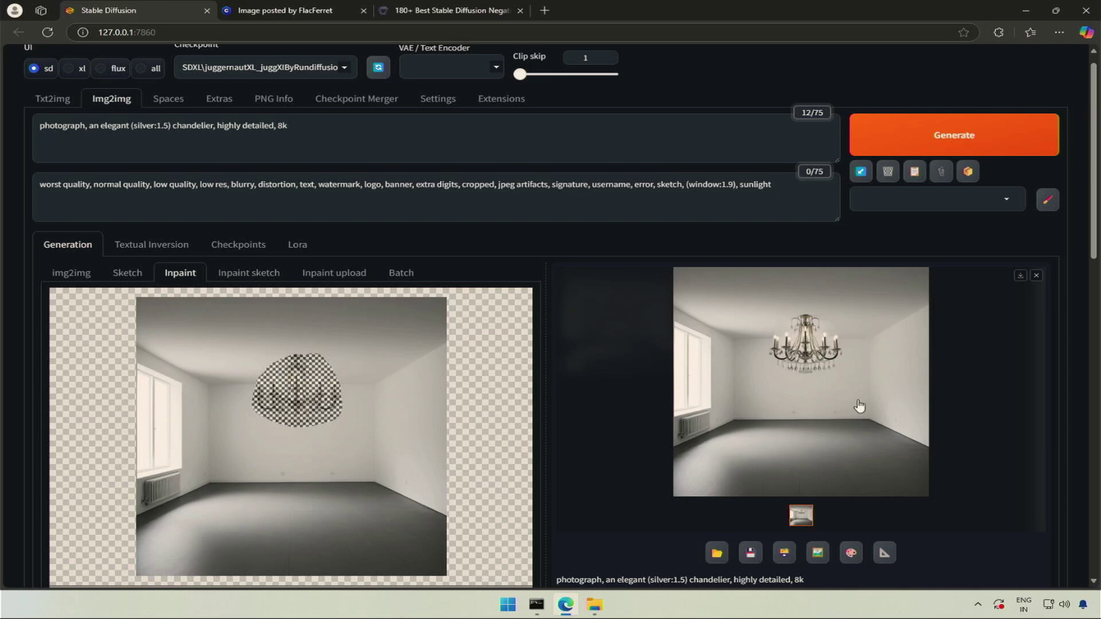
left_click_drag(1095, 215, 1075, 408)
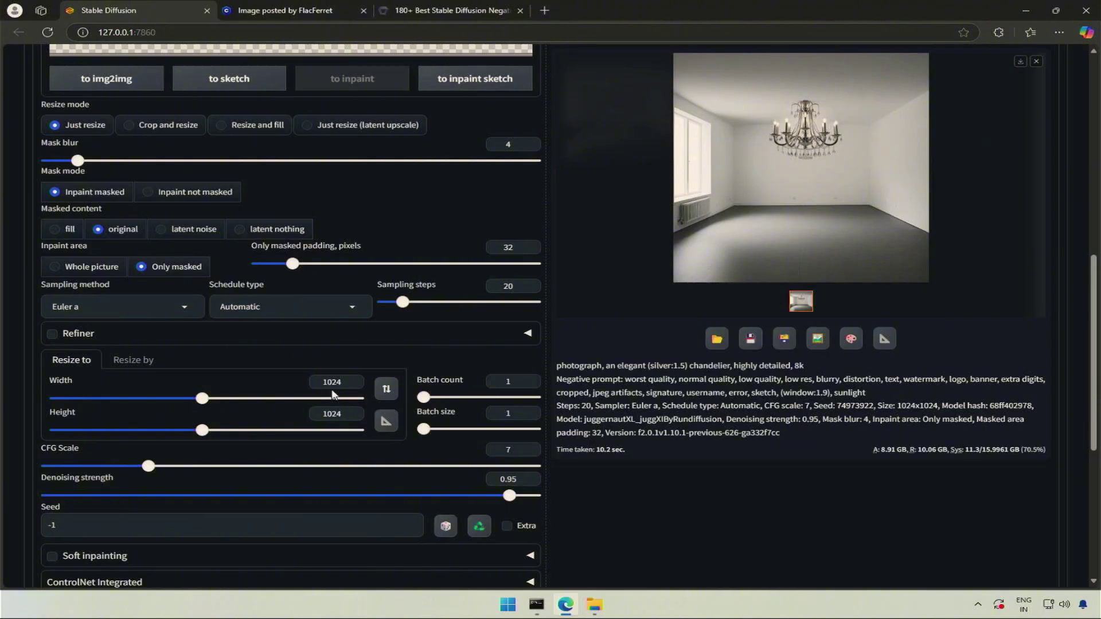
left_click_drag(508, 497, 413, 500)
scroll(1086, 356, "up", 10)
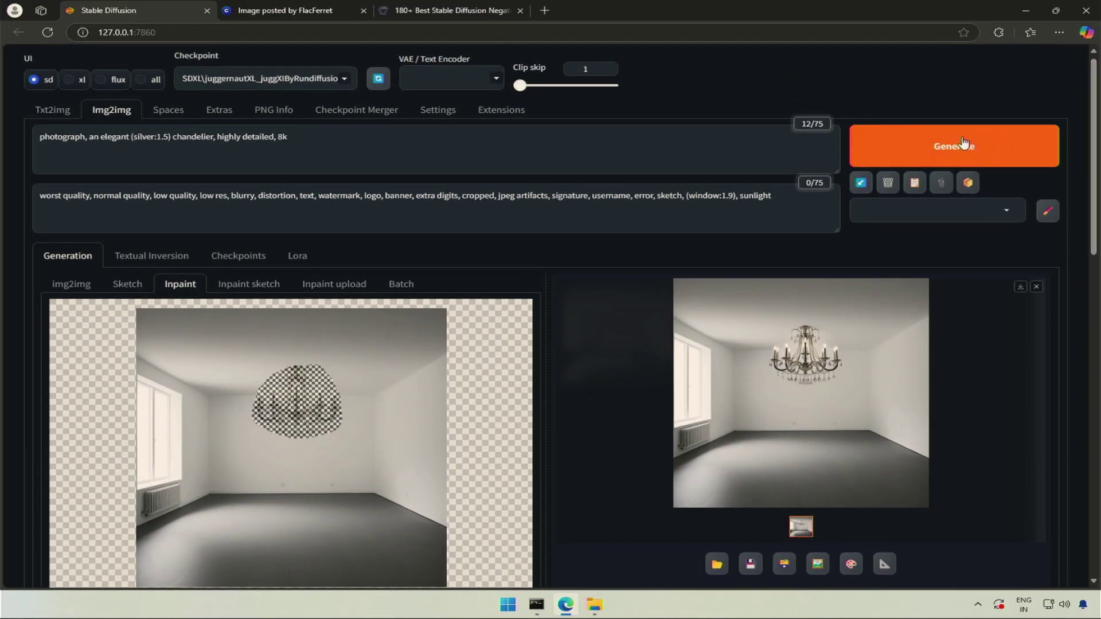
left_click(964, 142)
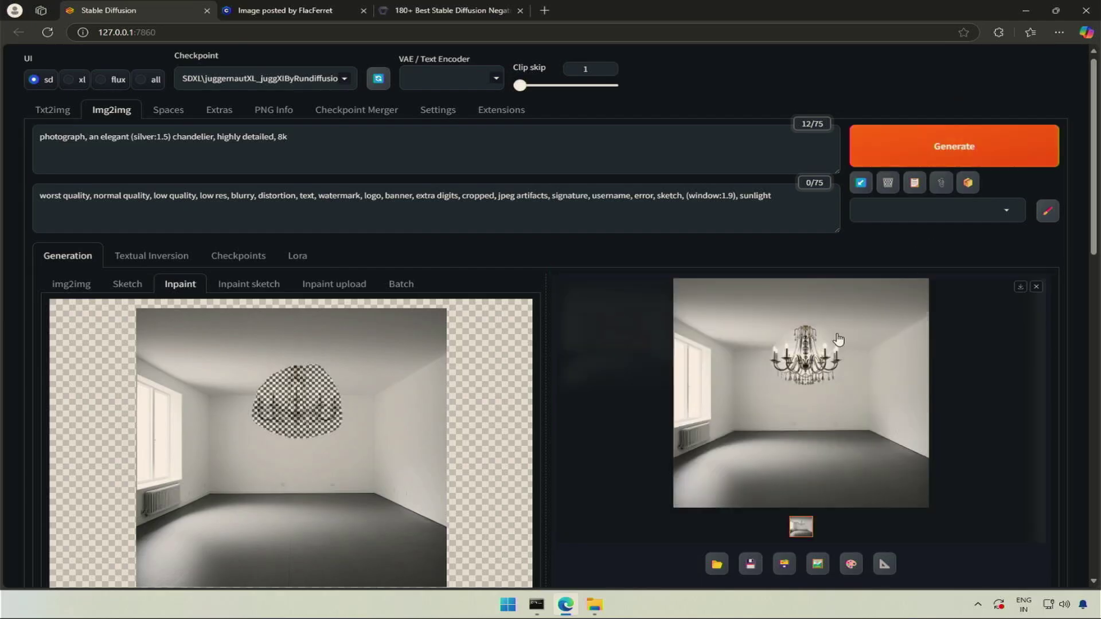
left_click(838, 340)
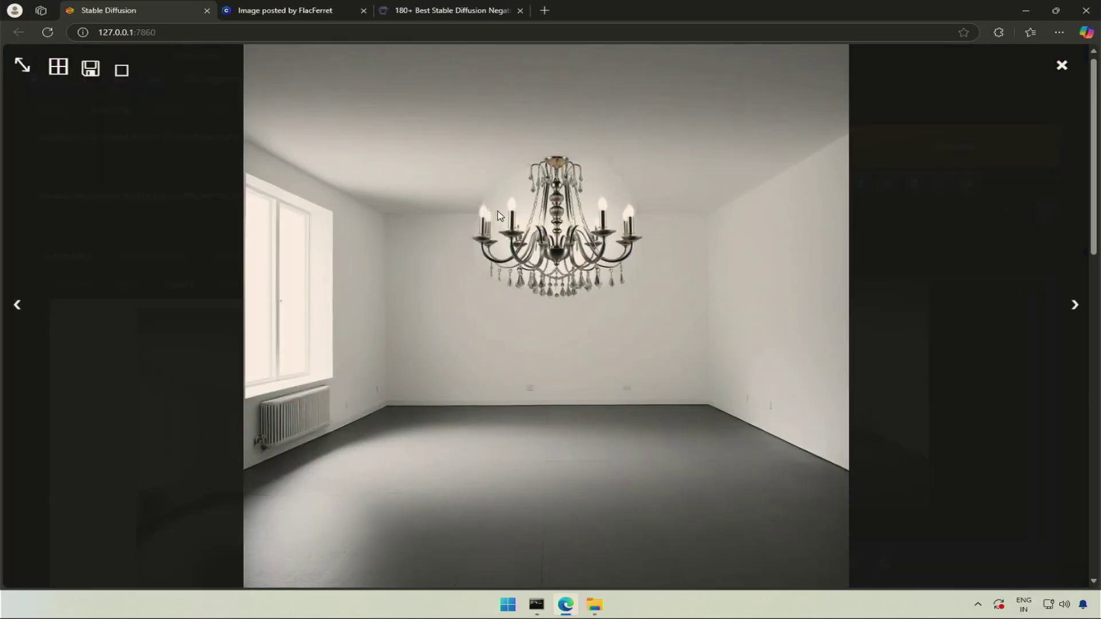
left_click(1061, 65)
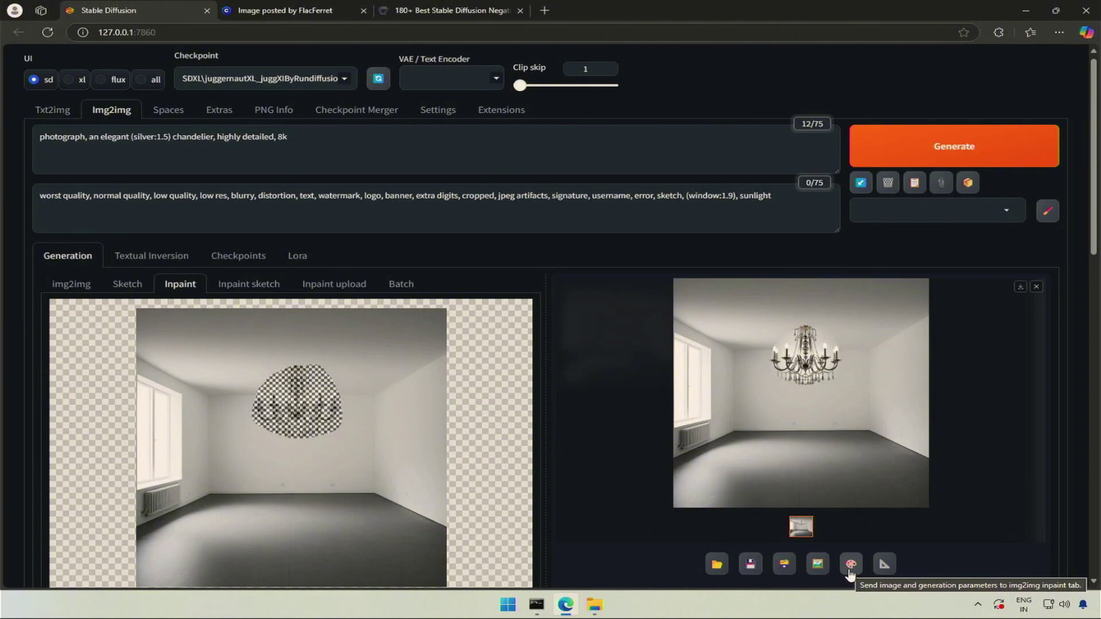
- Lower Denoising strength to 0.65, regenerate, and check the result full-size
scroll(1091, 355, "down", 4)
scroll(1091, 356, "down", 4)
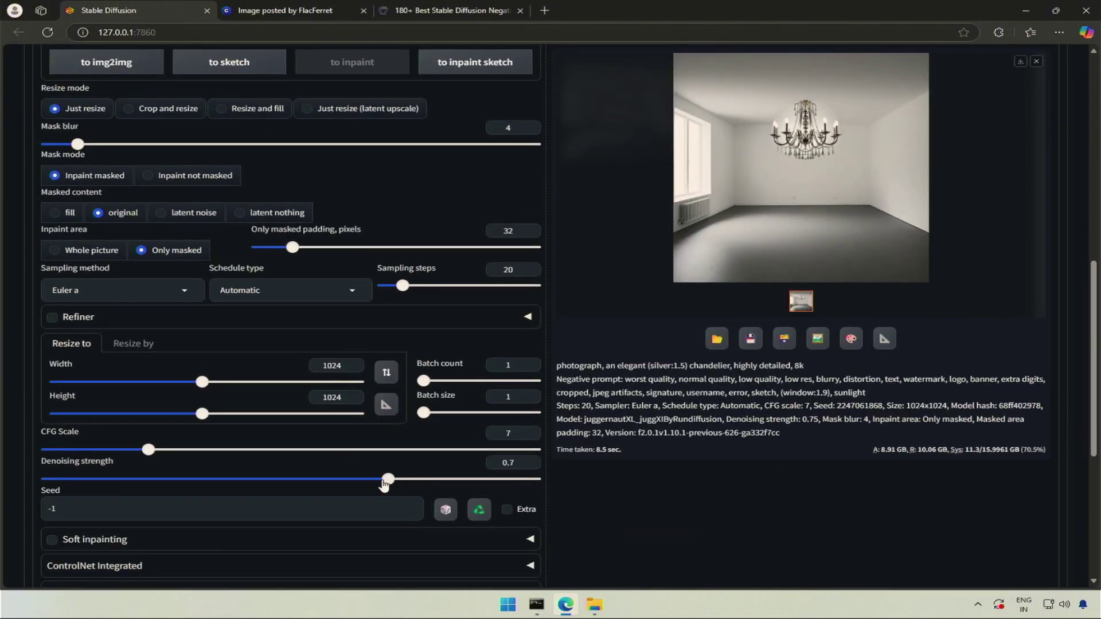
left_click_drag(384, 482, 363, 481)
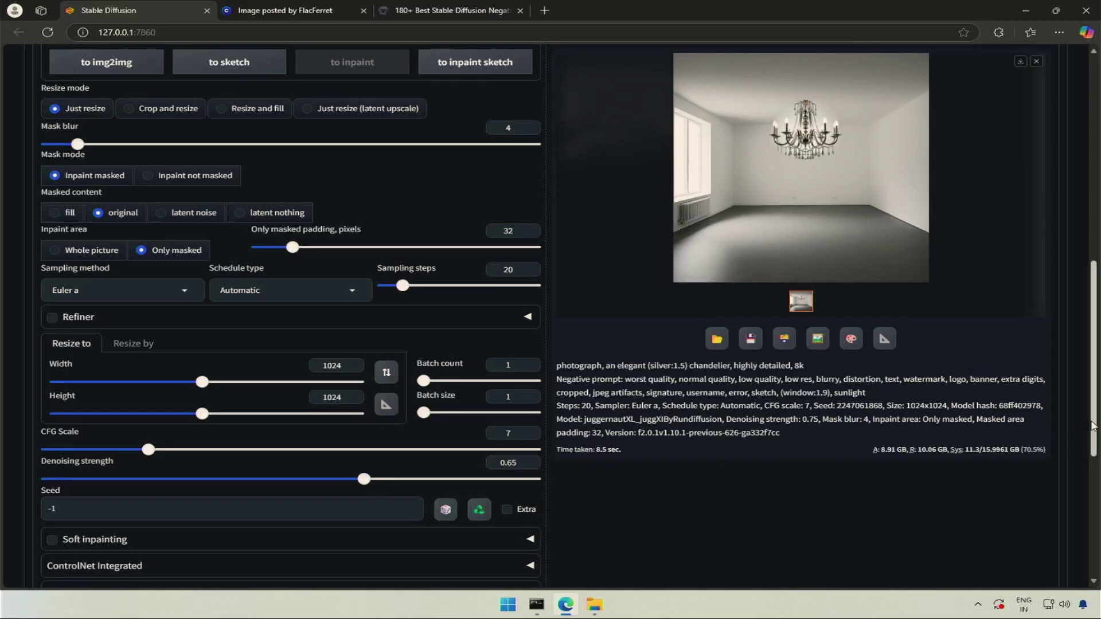
left_click_drag(1092, 426, 1081, 215)
left_click(974, 150)
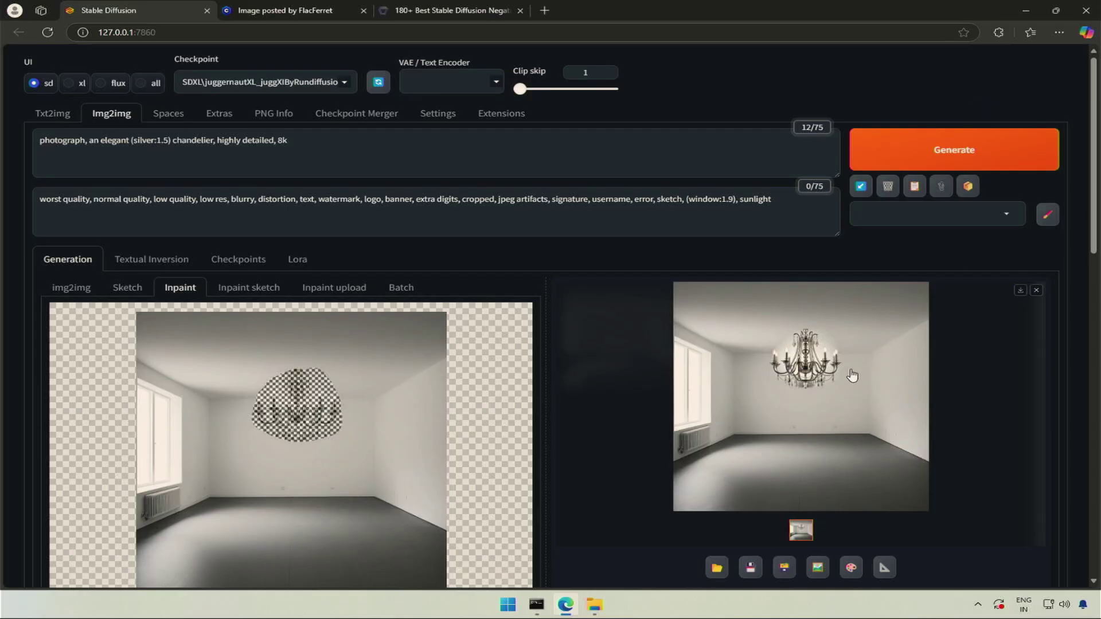
left_click(852, 375)
left_click(452, 251)
- Enlarge the mask over the chandelier area, regenerate, and review the refined result
mouse_move(353, 381)
left_mouse_down()
mouse_move(285, 438)
mouse_move(253, 372)
left_mouse_up()
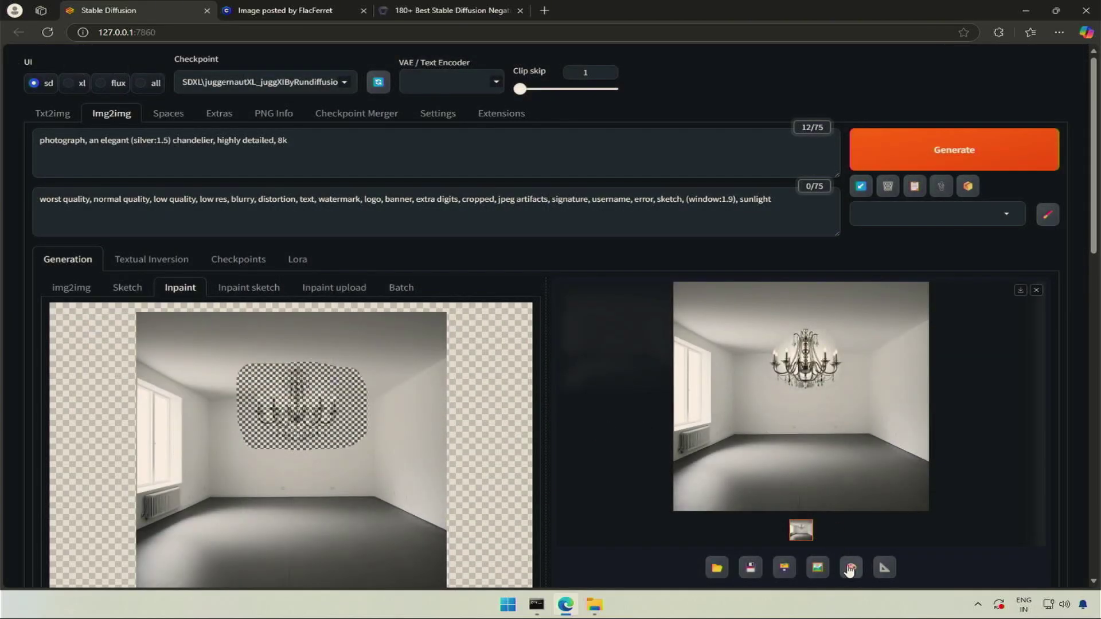
scroll(1058, 407, "down", 5)
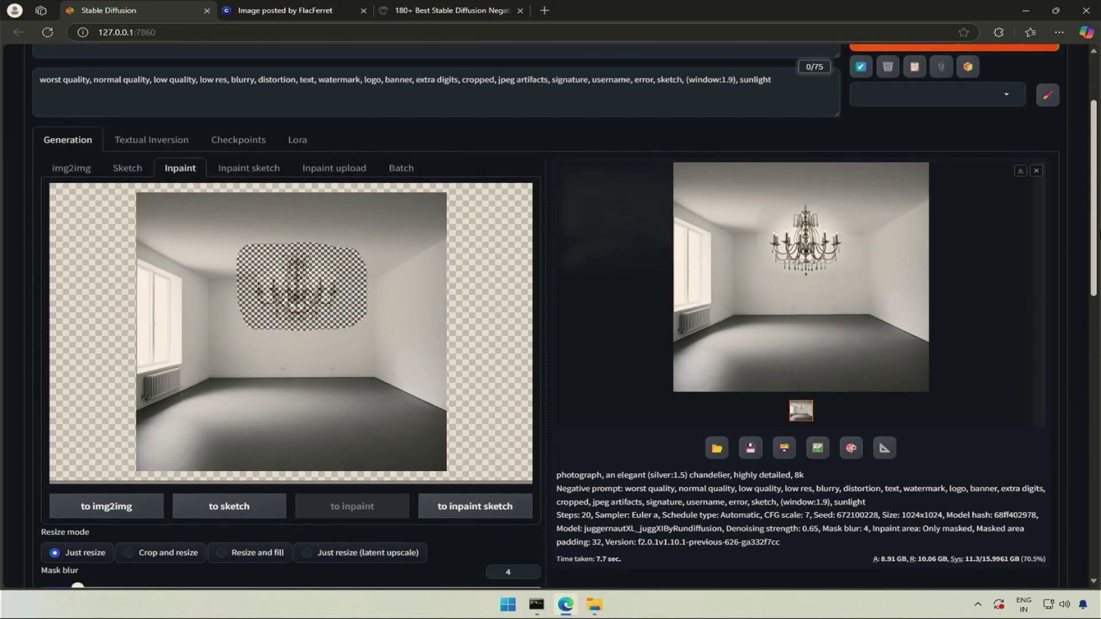
scroll(951, 98, "up", 3)
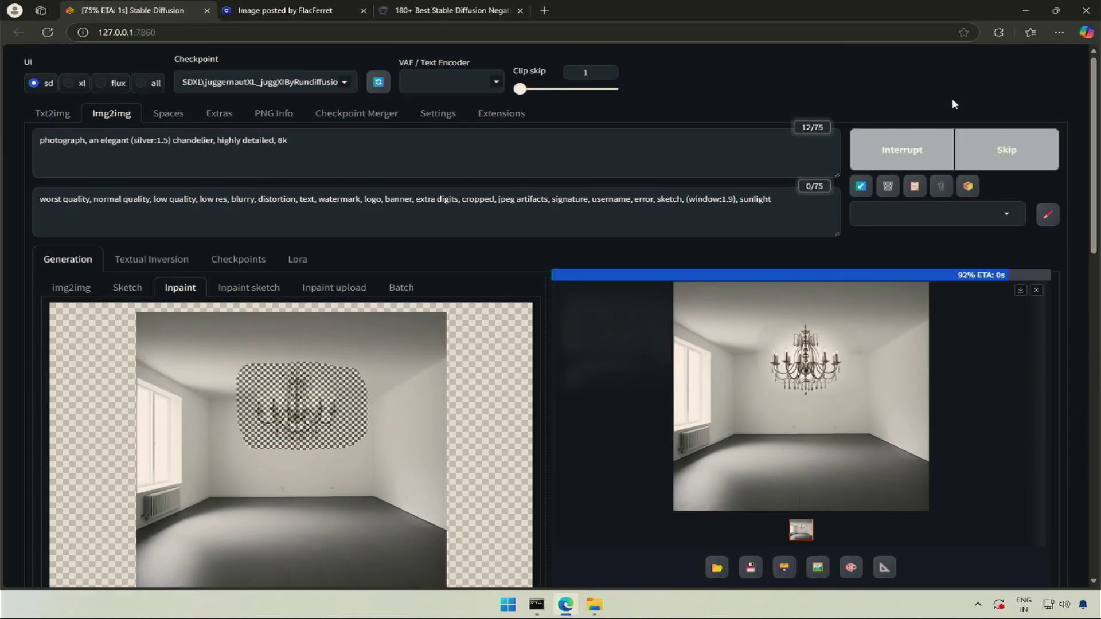
scroll(1096, 186, "down", 1)
scroll(263, 500, "down", 3)
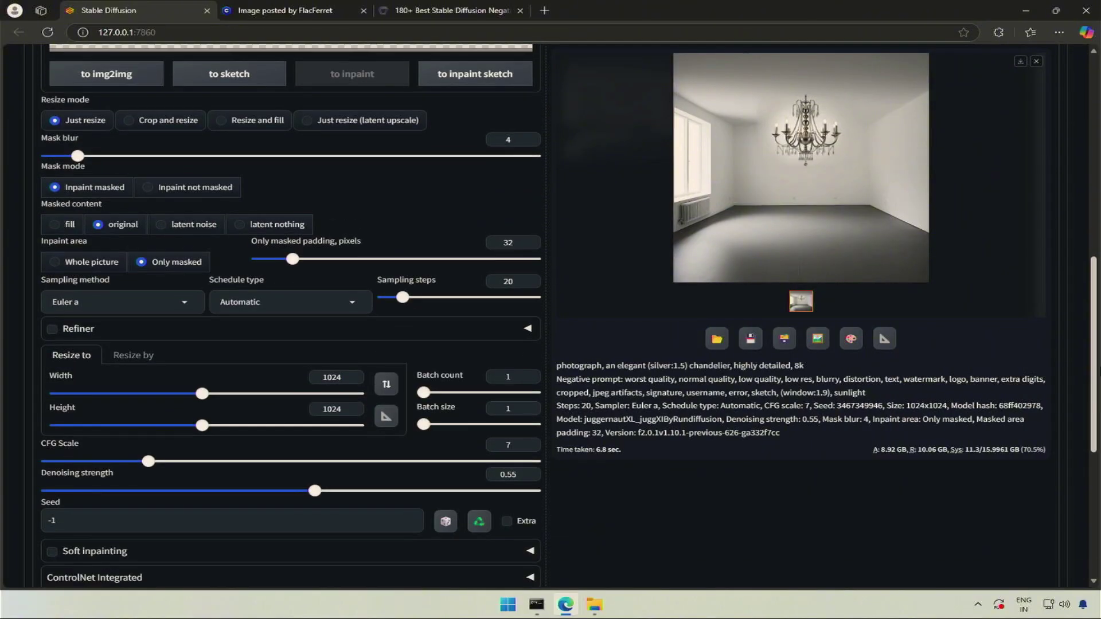
scroll(1079, 280, "up", 10)
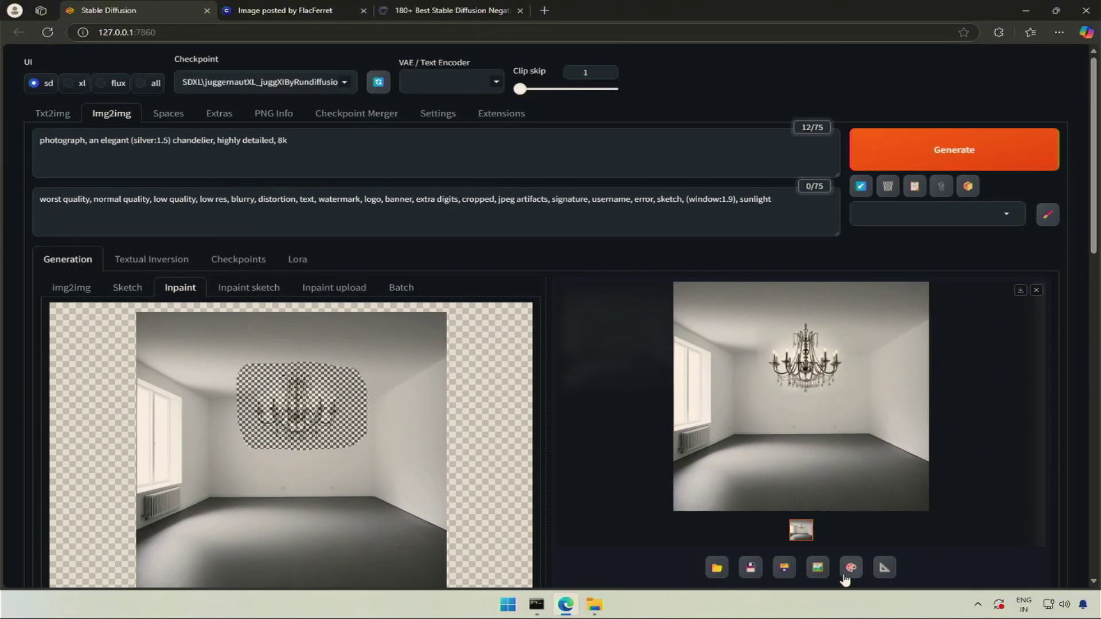
left_click(1002, 147)
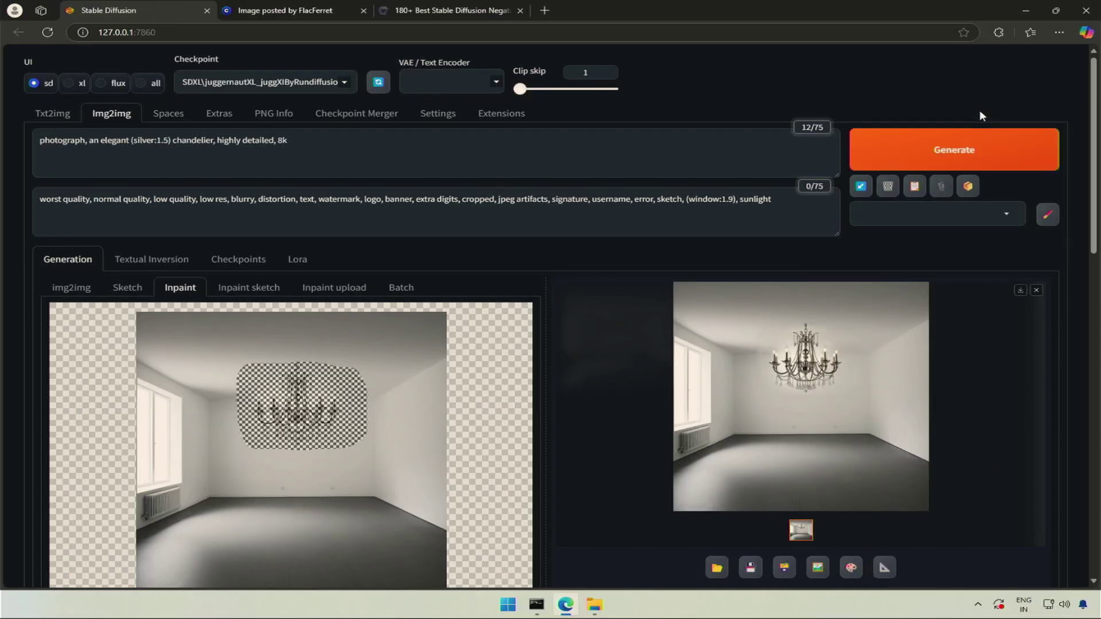
left_click(801, 395)
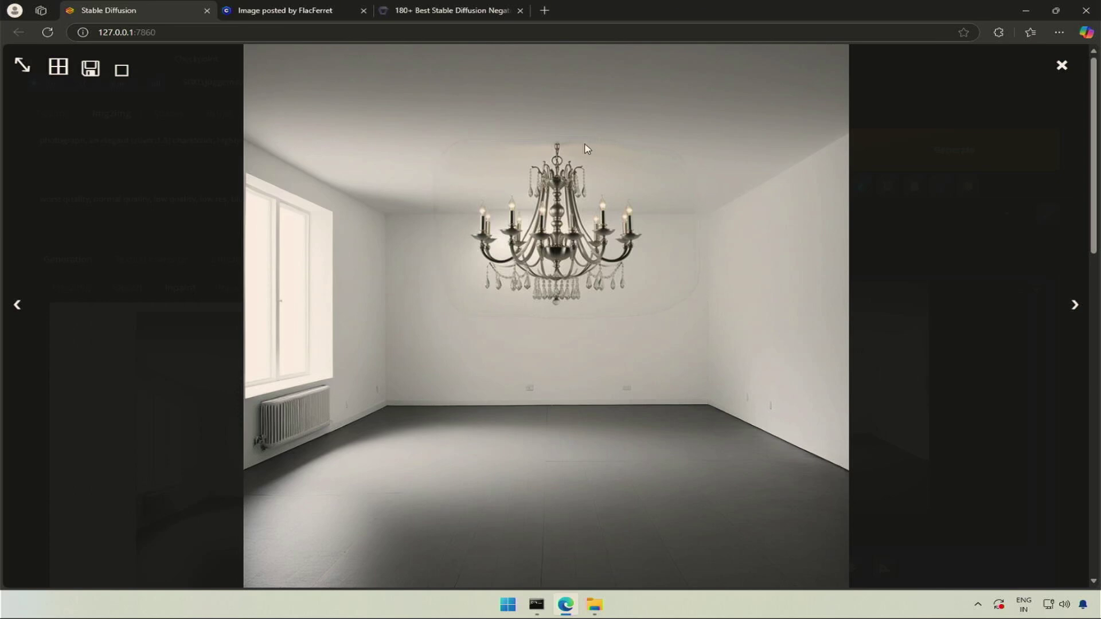
left_click(1061, 66)
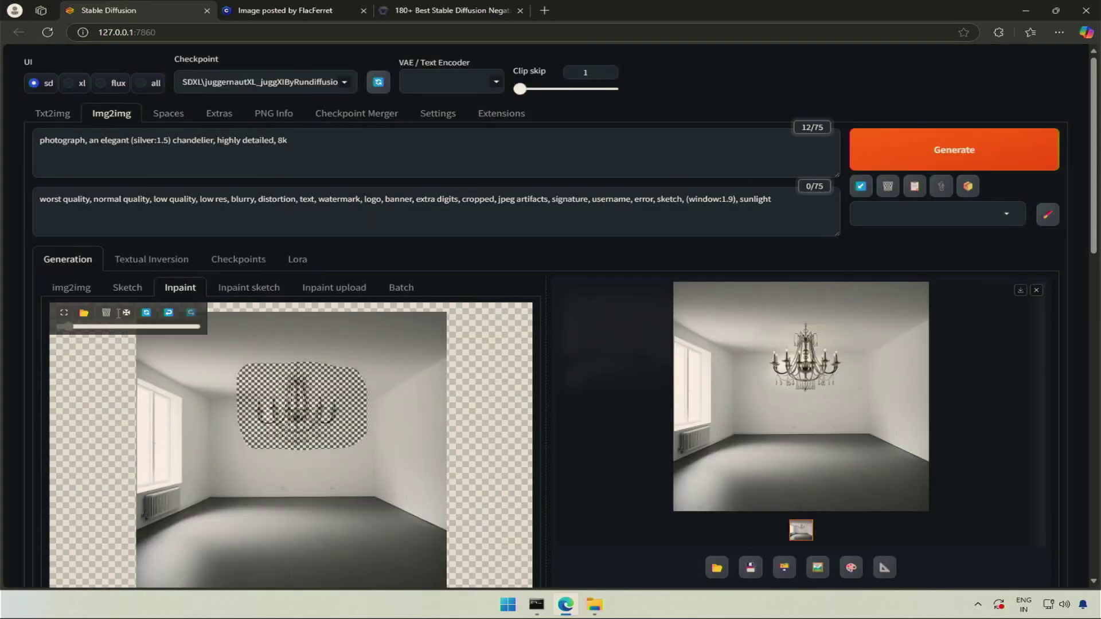
- Mask only a ring around the chandelier, lower denoising, and regenerate to blend the ceiling
left_click(146, 314)
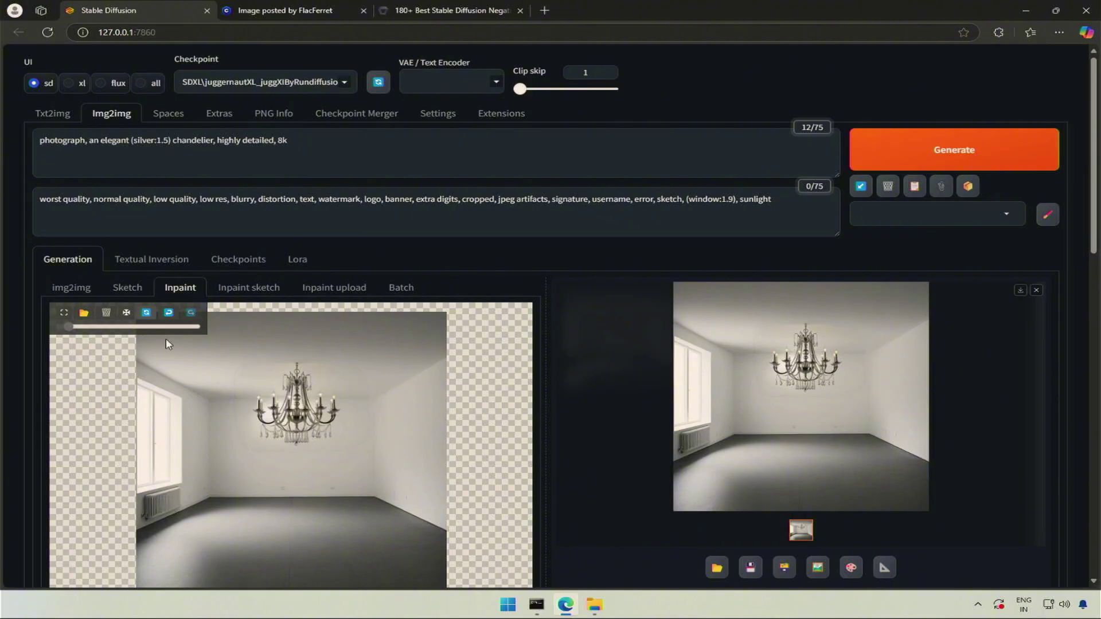
mouse_move(232, 379)
left_mouse_down()
mouse_move(260, 457)
mouse_move(327, 459)
mouse_move(350, 413)
mouse_move(341, 369)
mouse_move(258, 362)
mouse_move(234, 373)
left_mouse_up()
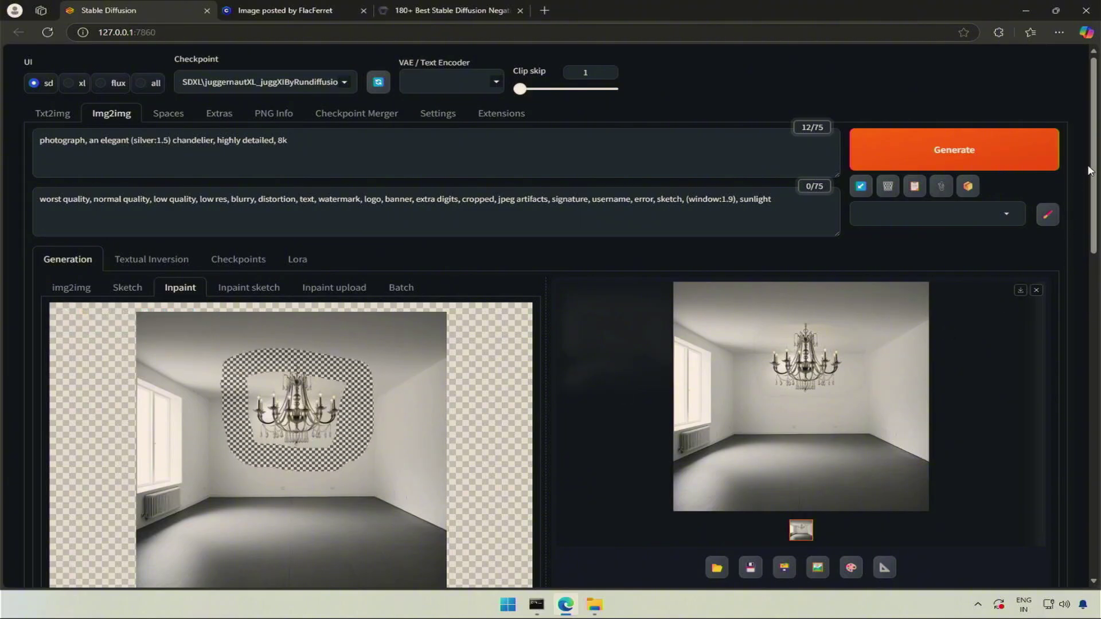
left_click_drag(1093, 167, 1093, 346)
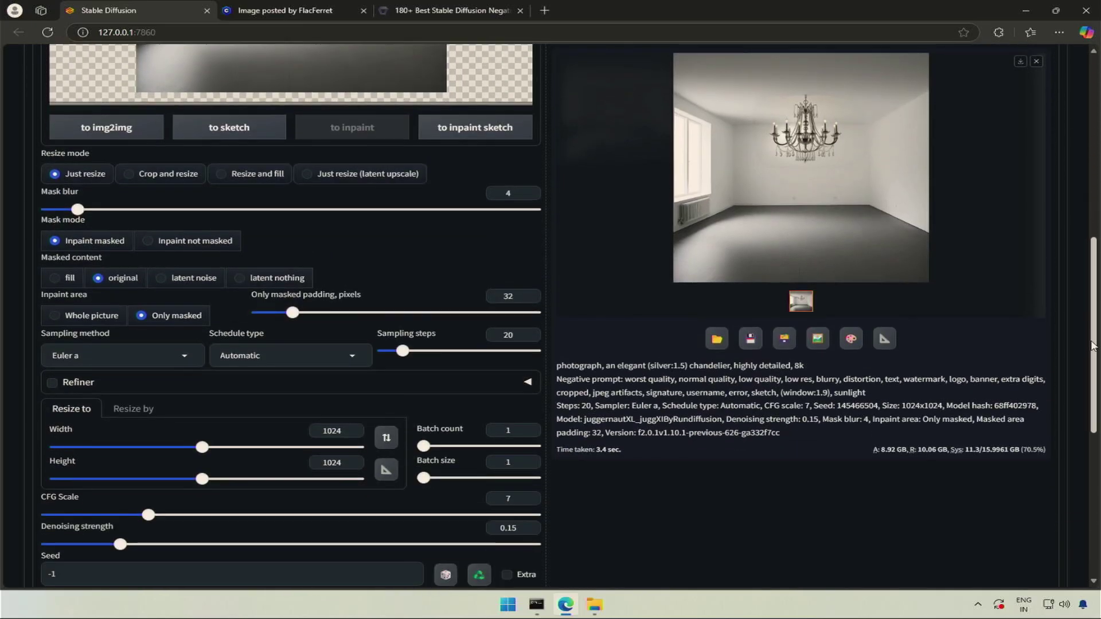
left_click_drag(510, 544, 268, 544)
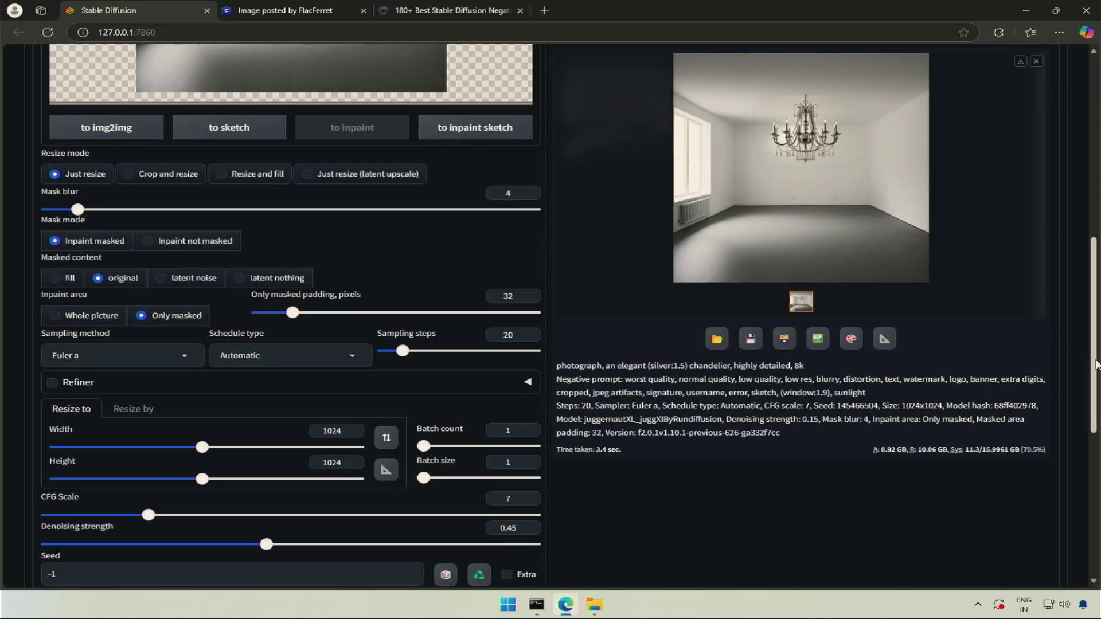
scroll(1058, 336, "up", 8)
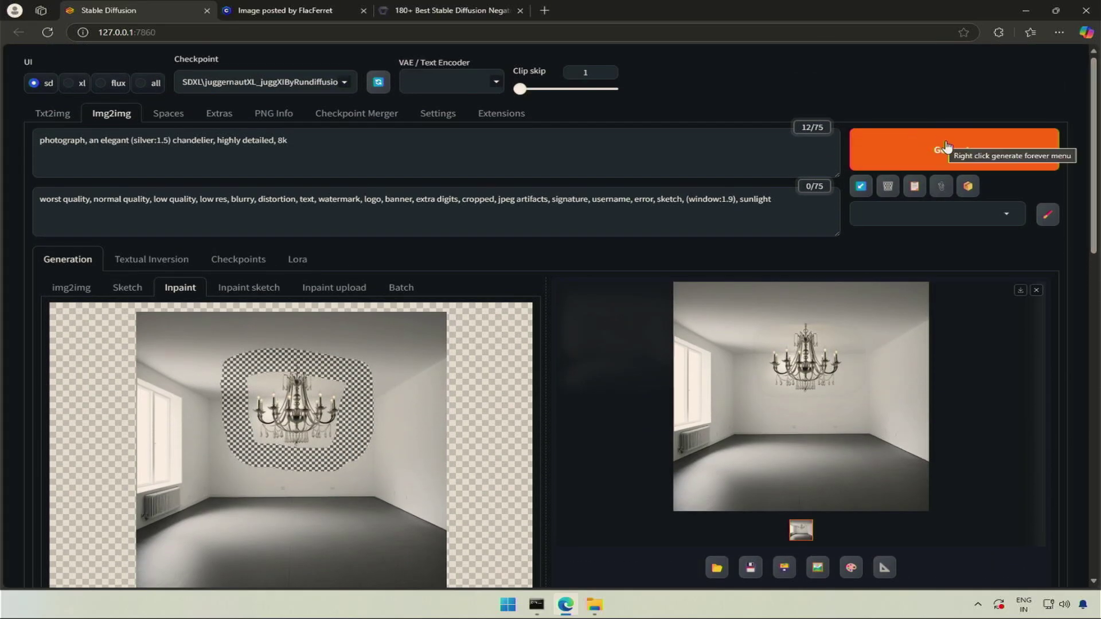
left_click(941, 142)
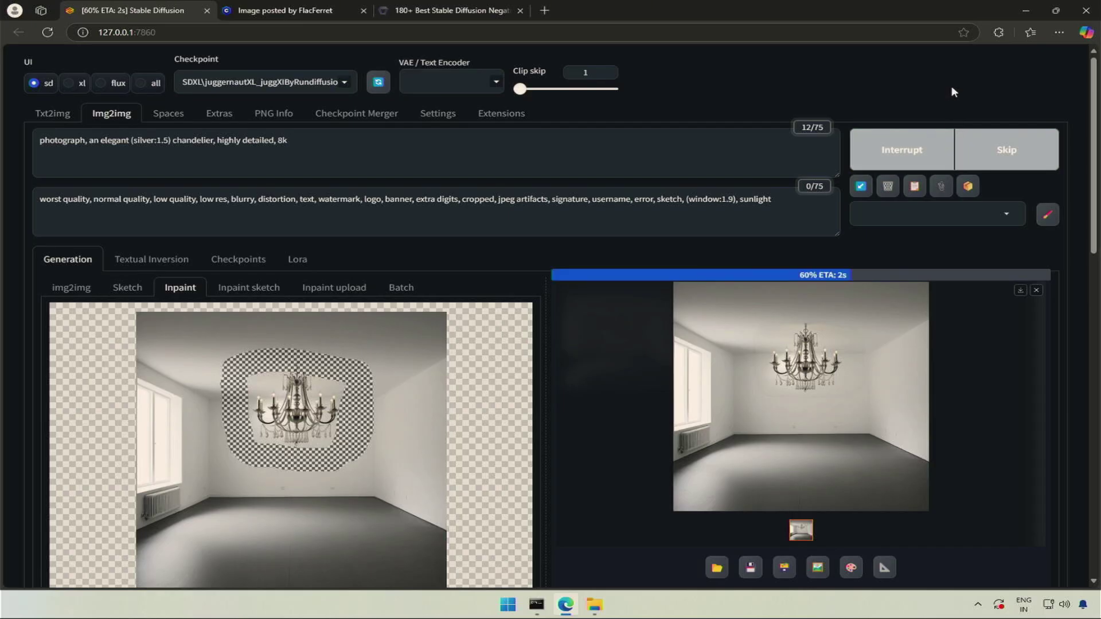
left_click(821, 335)
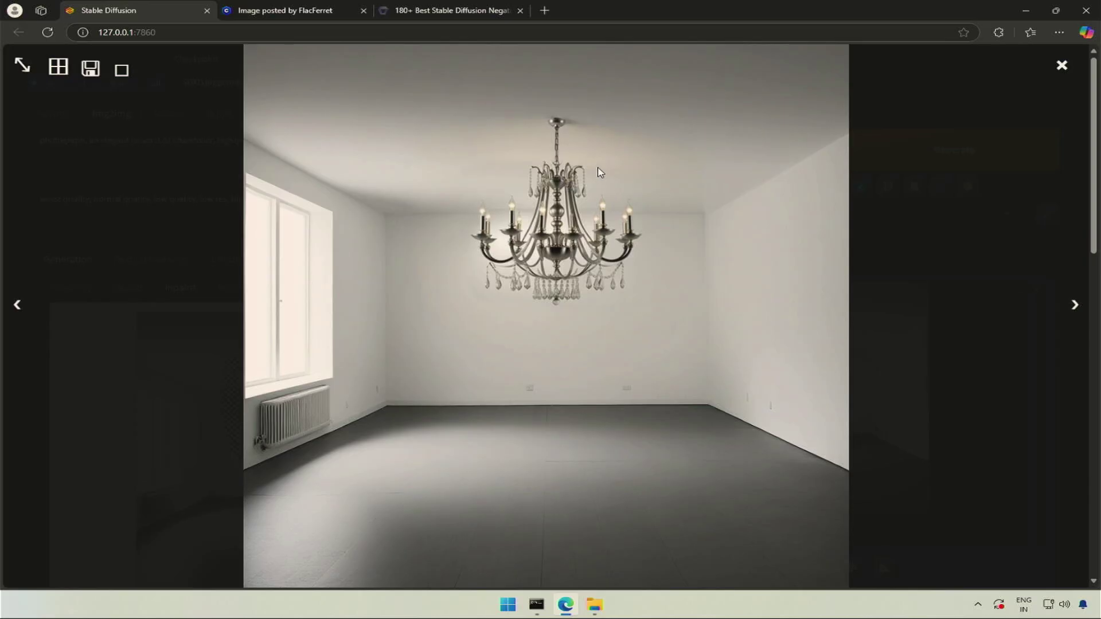
left_click(945, 248)
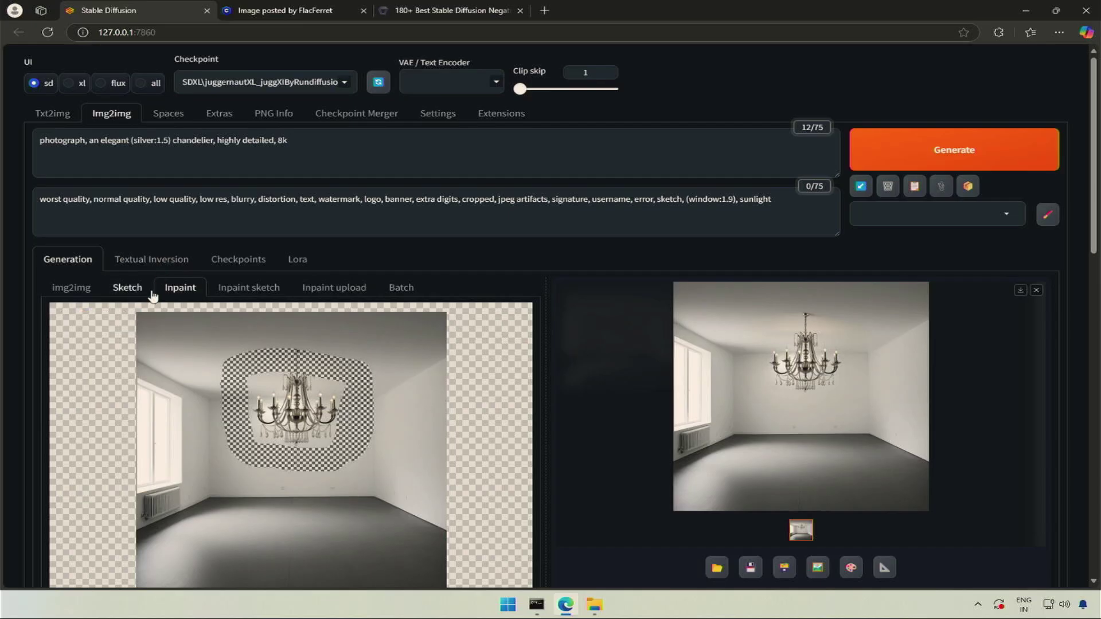
- Clear the chandelier mask and mask two vertical strips either side of it
mouse_move(153, 334)
left_click(146, 312)
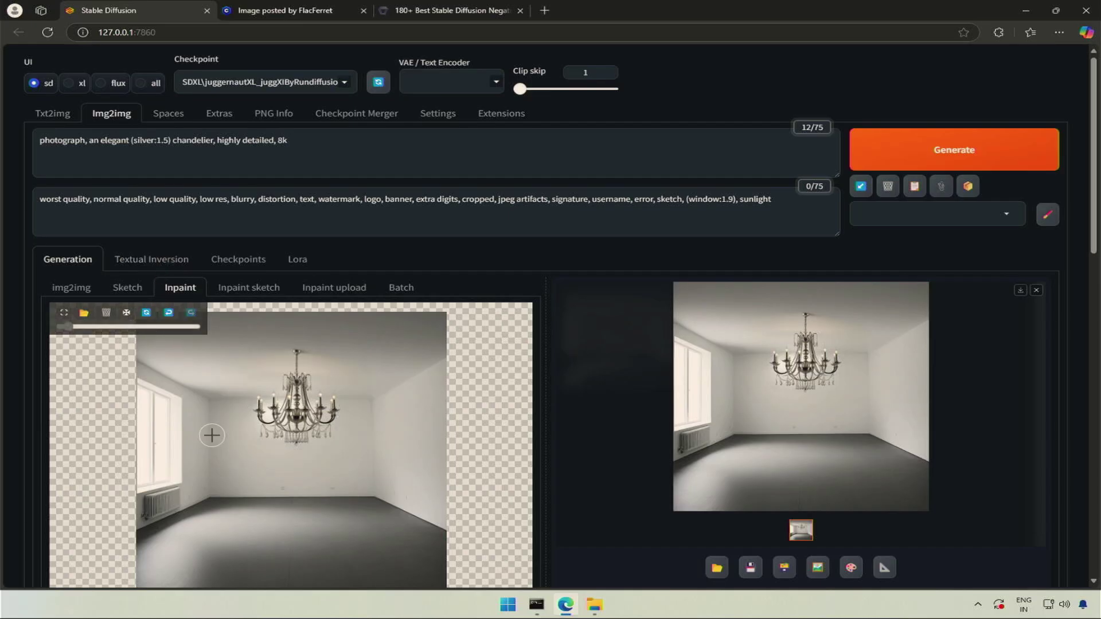
left_click_drag(213, 437, 214, 508)
left_click_drag(371, 427, 370, 499)
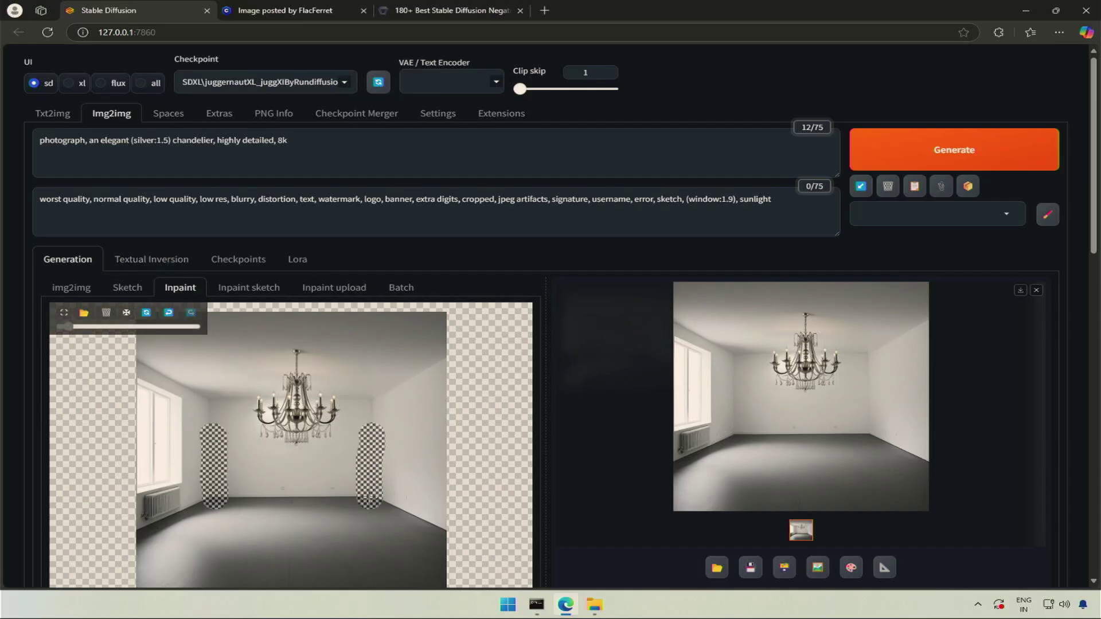
- Replace the chandelier phrase with 'a floor lamp', set denoising to 0.95, and generate
left_click_drag(90, 164, 107, 171)
key("shift+Right")
key("shift+Right")
key("shift+Right")
key("shift+Right")
key("shift+Right")
key("shift+Right")
key("shift+Right")
key("shift+Right")
key("shift+Right")
key("shift+Right")
key("shift+Right")
key("shift+Right")
key("shift+Right")
key("shift+Right")
key("shift+Right")
key("shift+Right")
key("shift+Right")
key("shift+Right")
key("shift+Right")
key("shift+Right")
type("a fl")
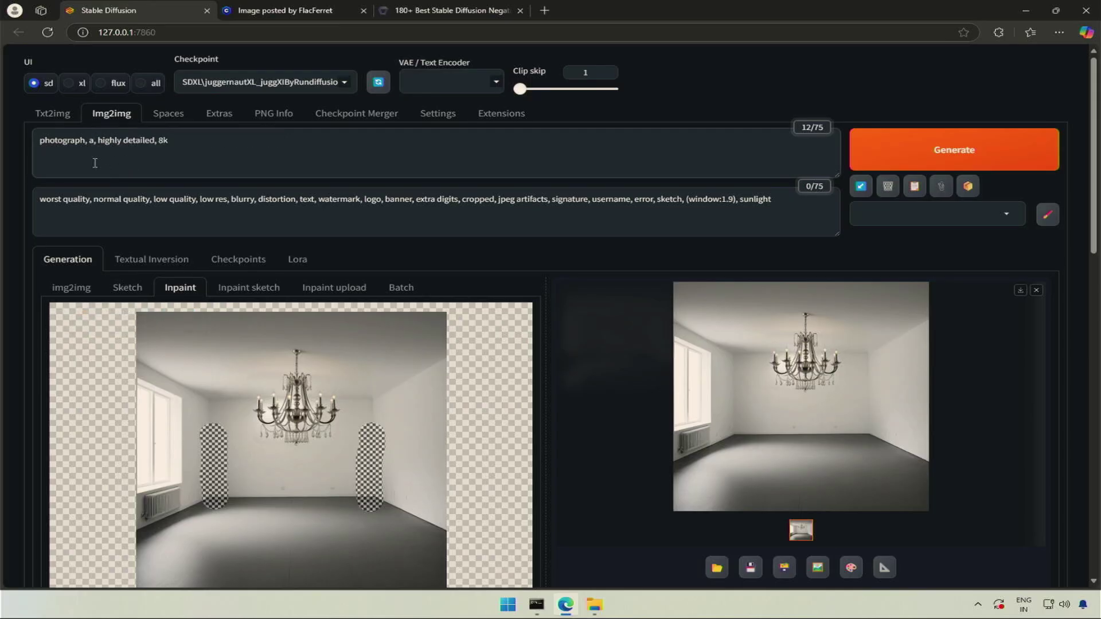
type("oor lamp")
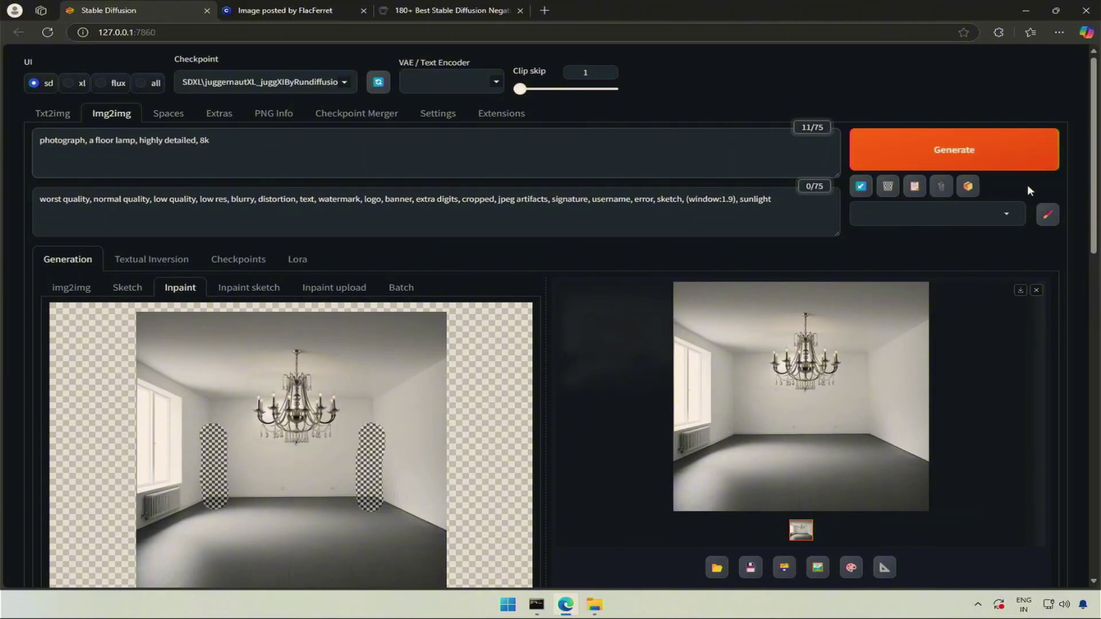
scroll(701, 400, "down", 10)
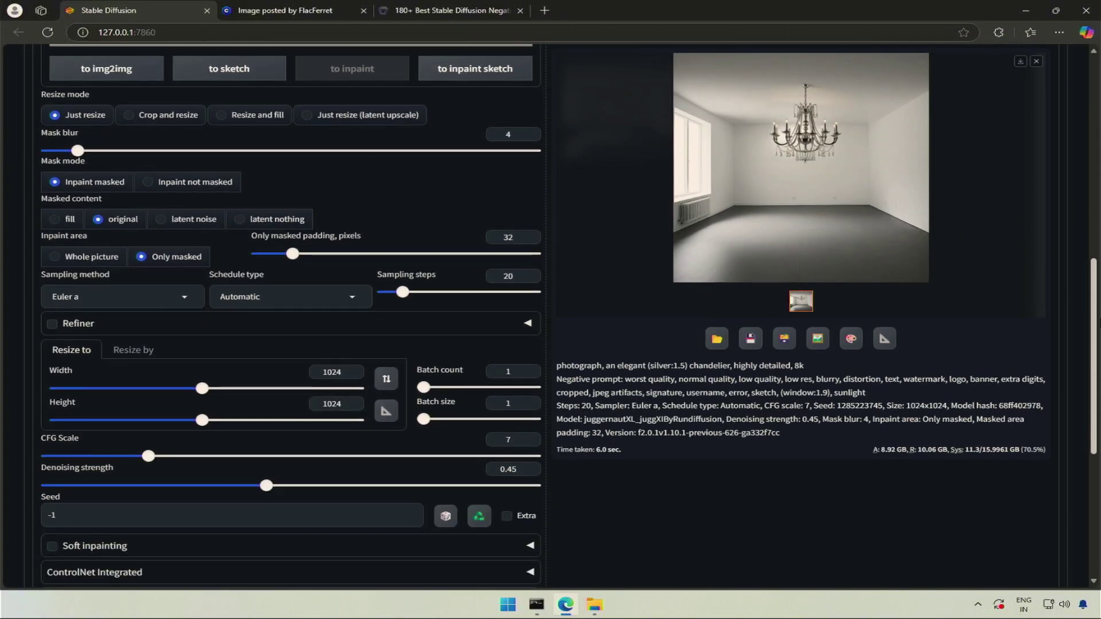
left_click_drag(498, 487, 510, 486)
left_click_drag(1094, 366, 1082, 129)
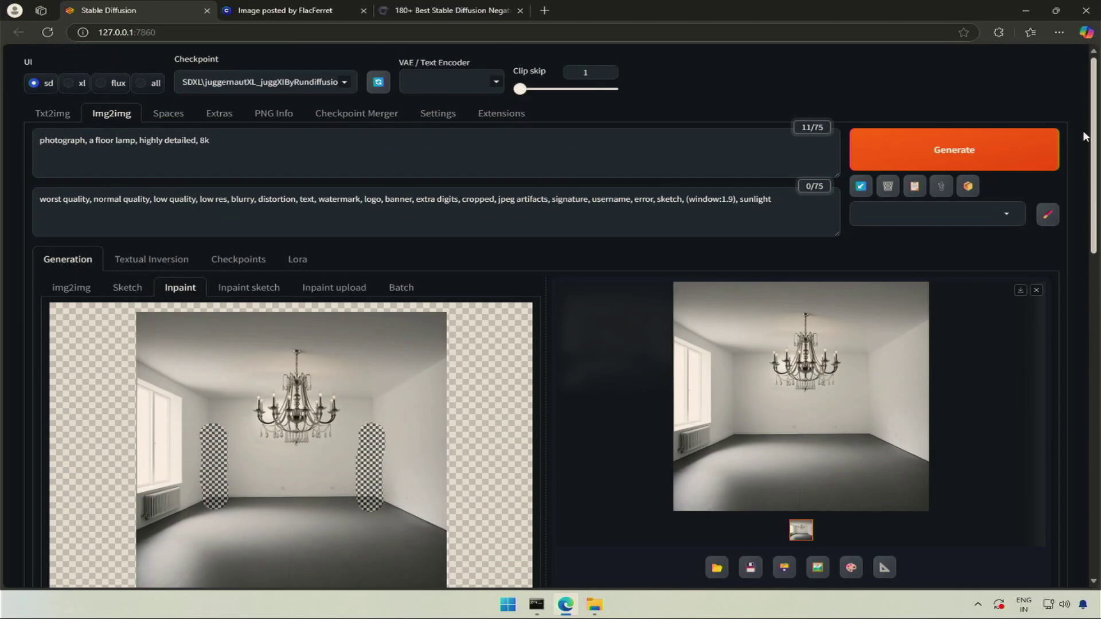
left_click(926, 150)
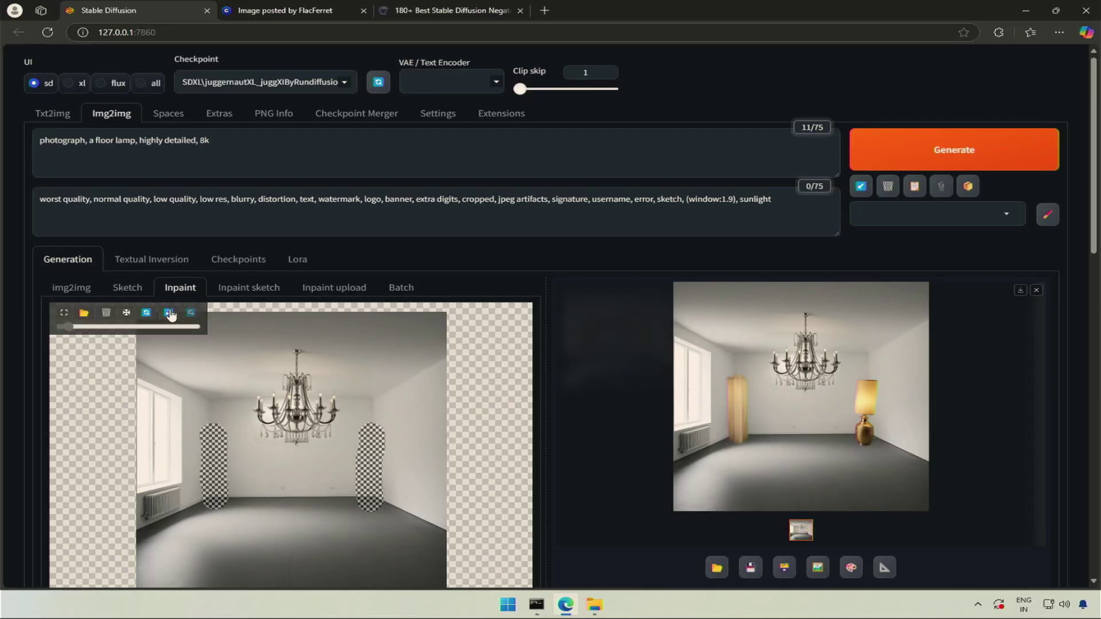
- Undo the right mask, add 'white' to the lamp prompt, and regenerate, then widen the mask top and regenerate
left_click(169, 312)
type("white")
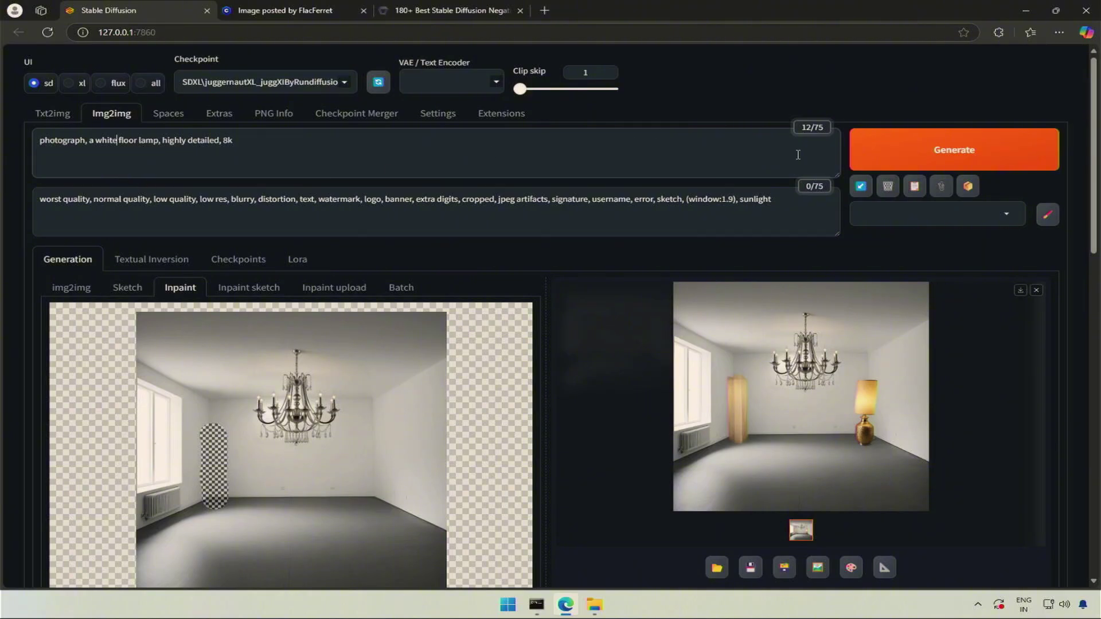
left_click(911, 149)
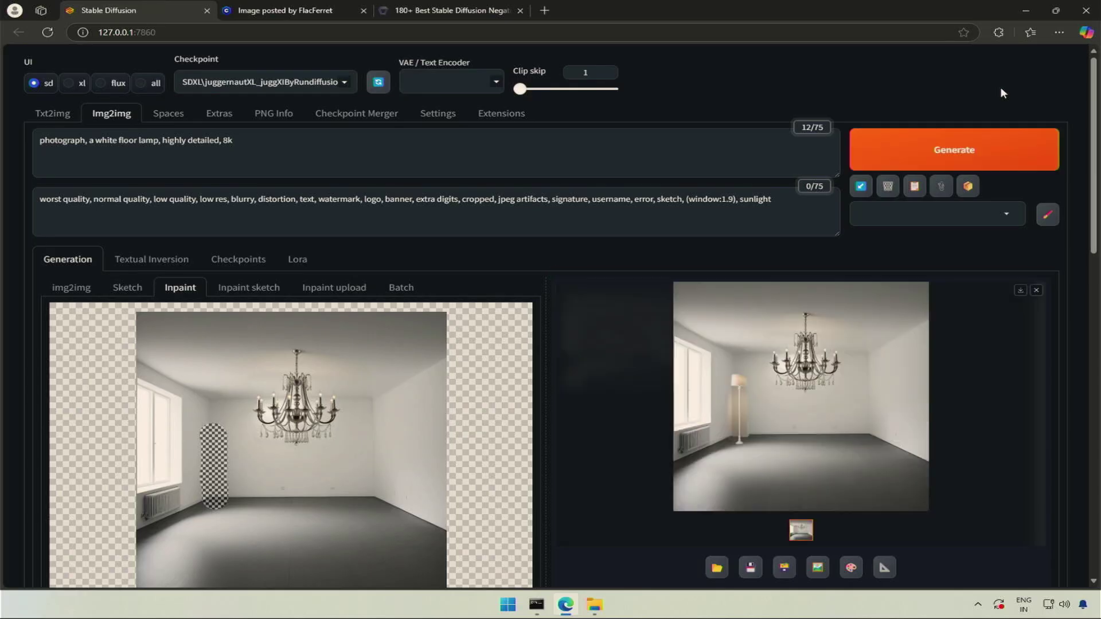
left_click_drag(207, 425, 232, 419)
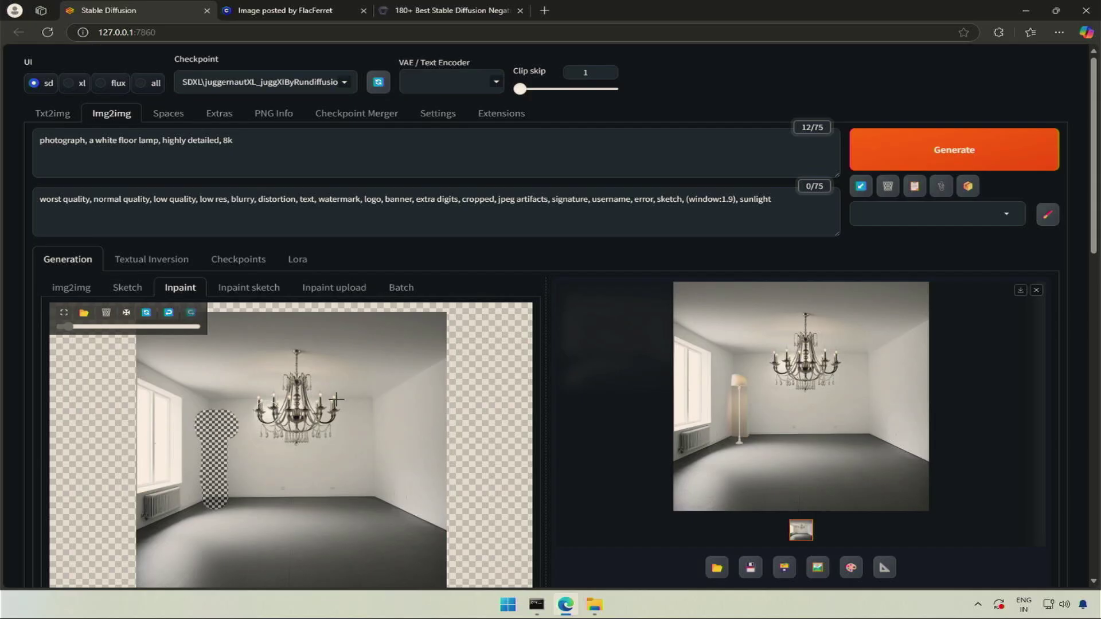
left_click(966, 145)
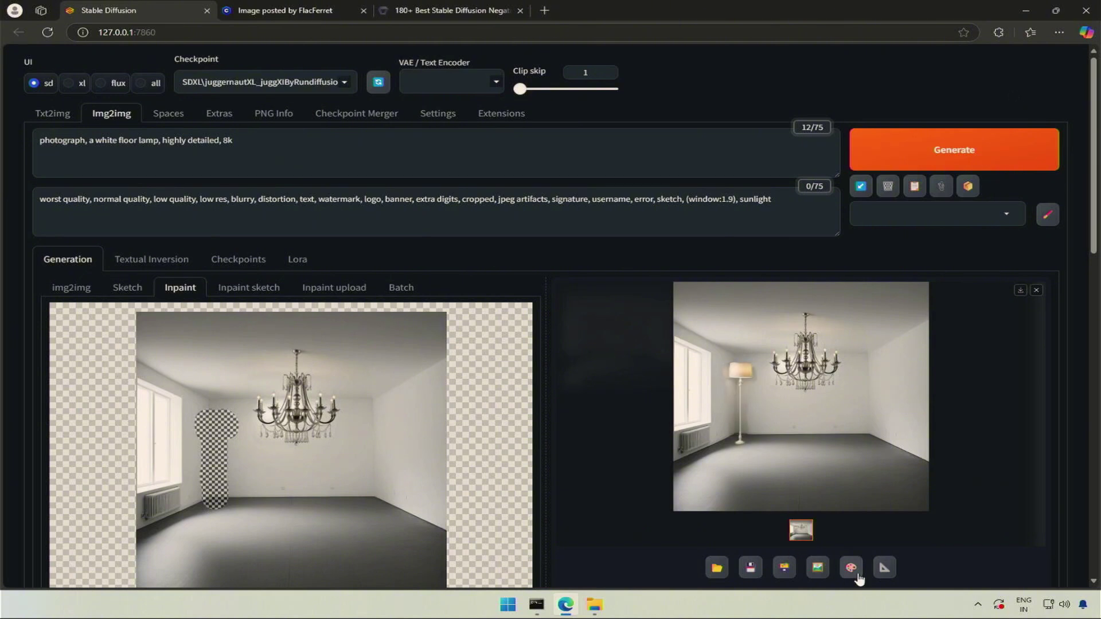
- Reuse the lamp result for inpainting and regenerate at Denoising strength 0.75
left_click(855, 573)
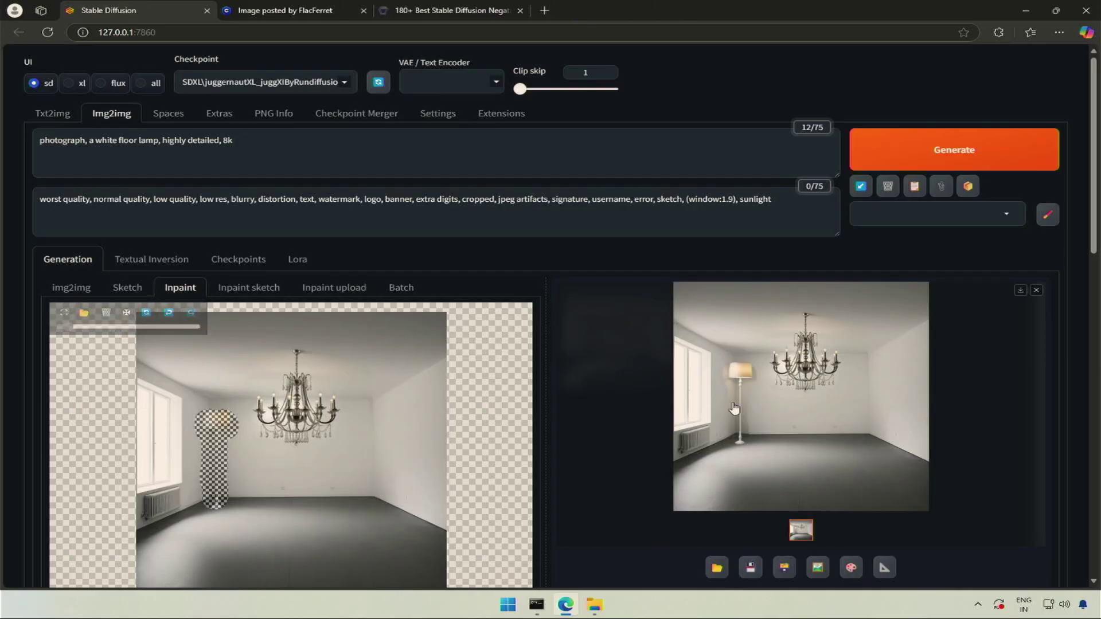
left_click_drag(1093, 203, 1093, 426)
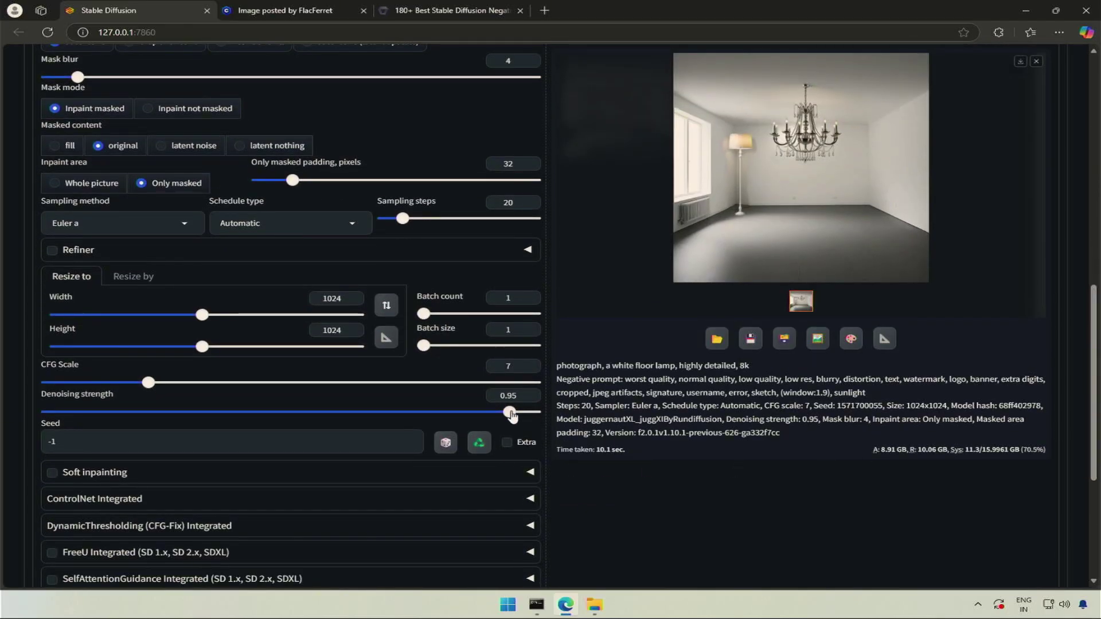
left_click_drag(510, 413, 413, 414)
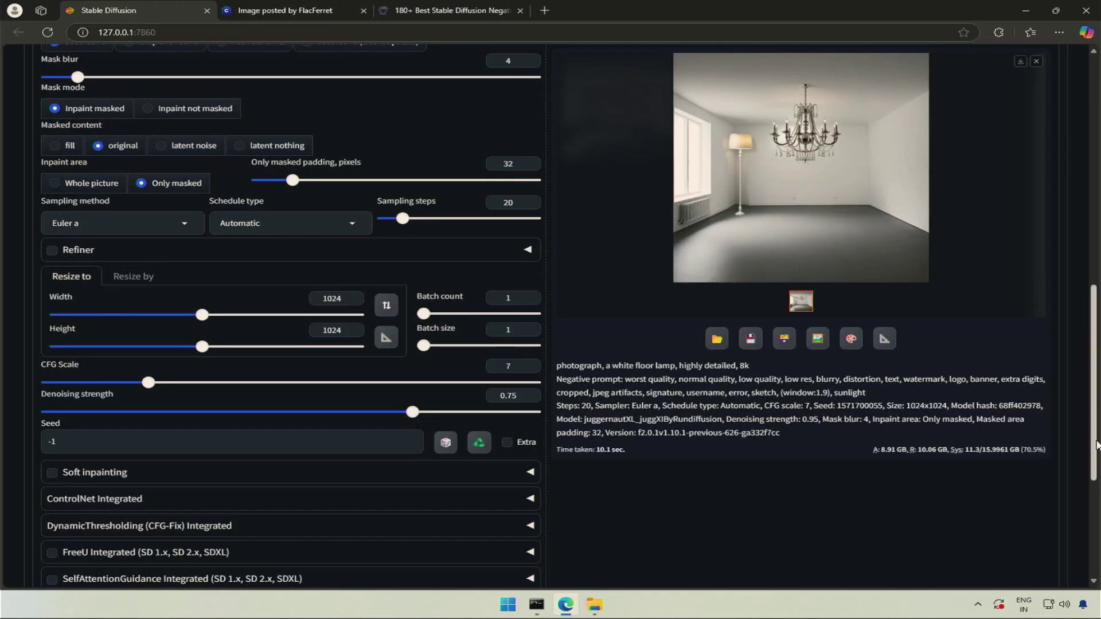
left_click_drag(1095, 445, 1094, 218)
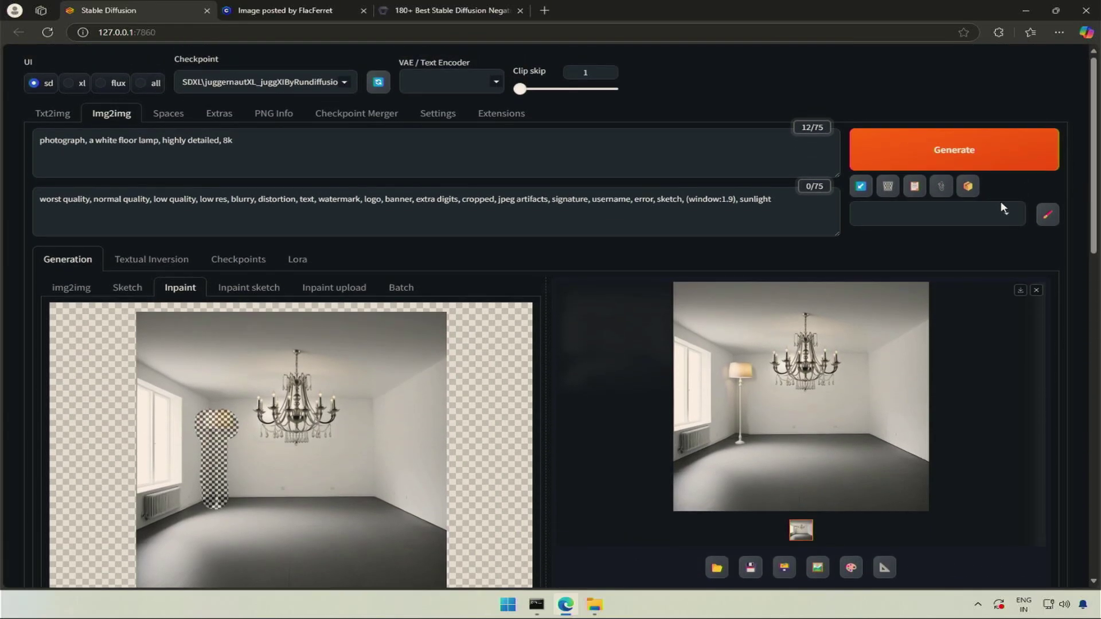
left_click(989, 145)
- Lower Denoising strength to 0.65 and regenerate the lamp
scroll(1055, 380, "down", 10)
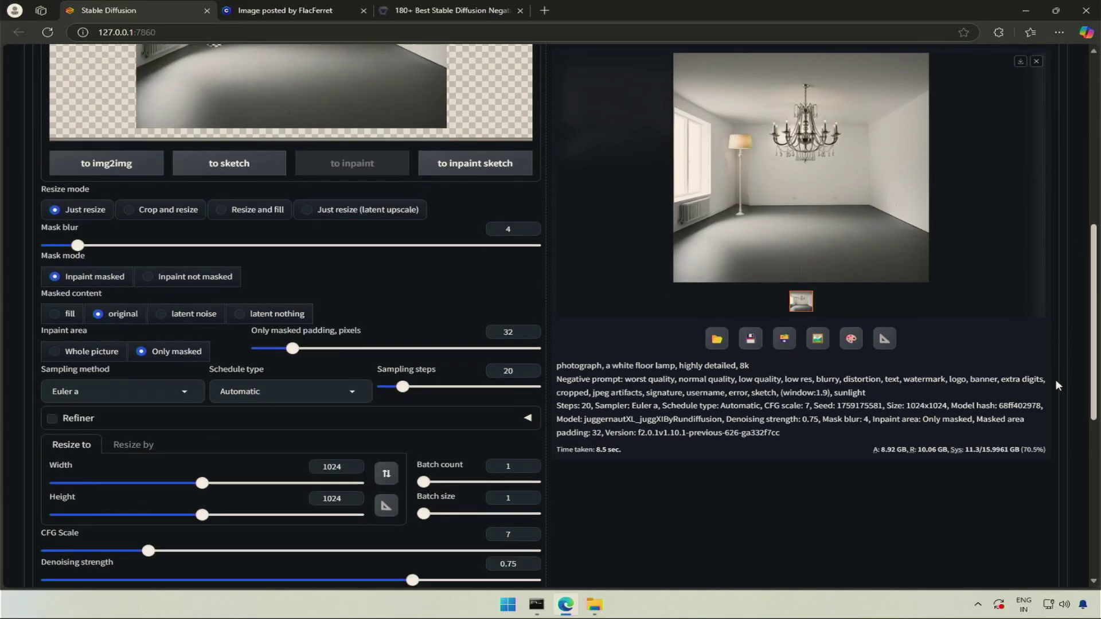
left_click_drag(387, 472, 365, 473)
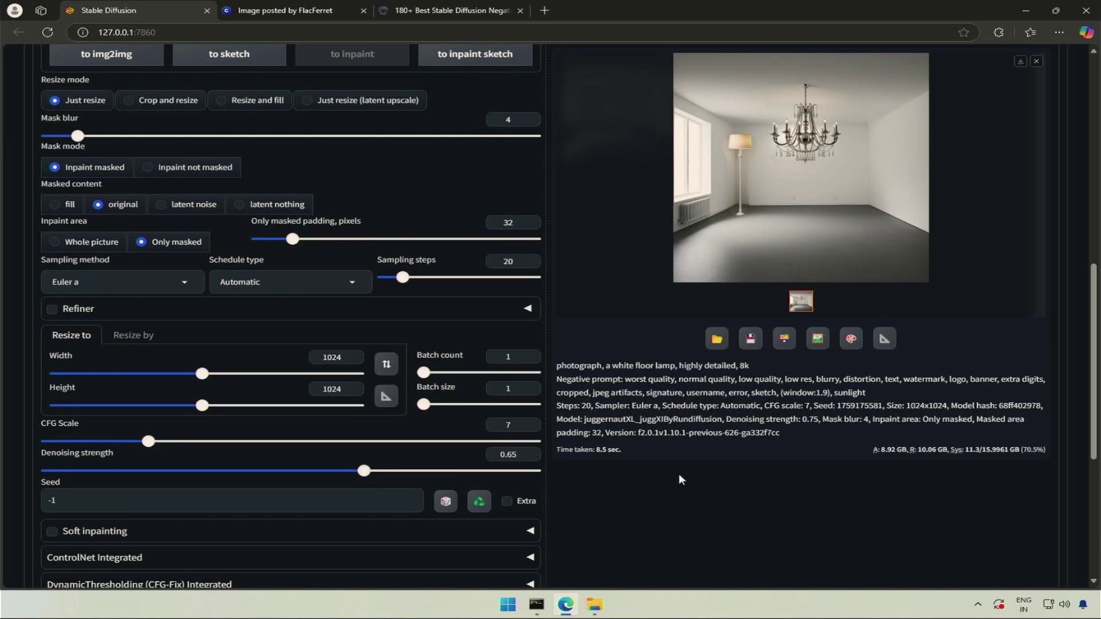
left_click_drag(1098, 465, 1076, 198)
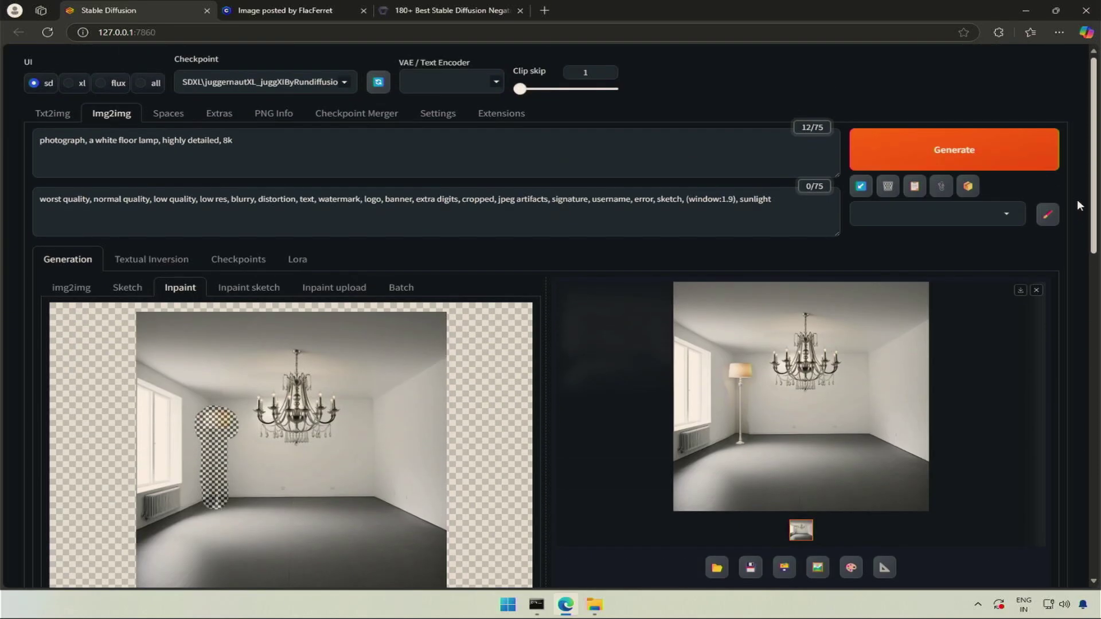
left_click(953, 147)
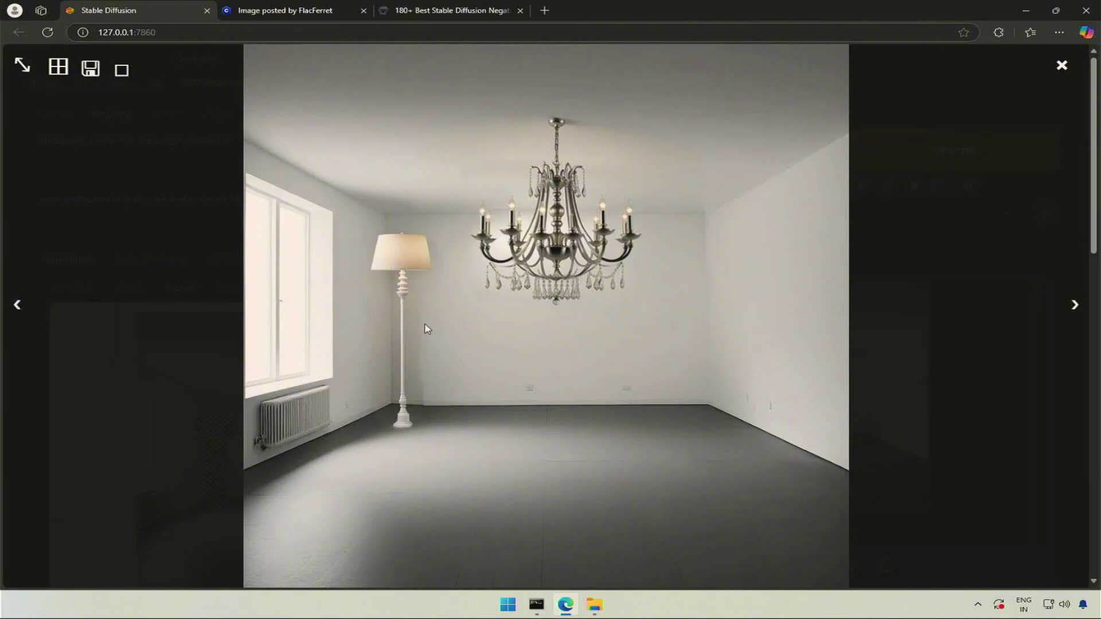
left_click(1060, 68)
- Mask around the floor lamp, regenerate at 0.2 denoising, and view the room full-size
mouse_move(896, 340)
left_mouse_down()
mouse_move(177, 435)
mouse_move(196, 499)
mouse_move(229, 510)
mouse_move(240, 421)
mouse_move(221, 399)
mouse_move(186, 430)
left_mouse_up()
scroll(330, 507, "down", 10)
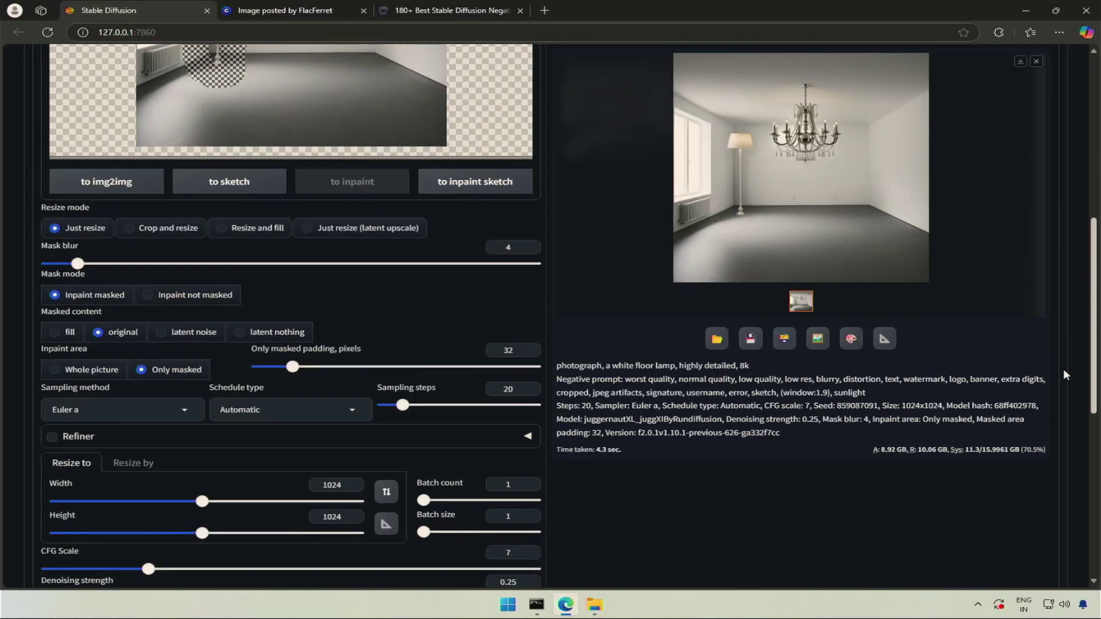
left_click_drag(166, 419, 148, 422)
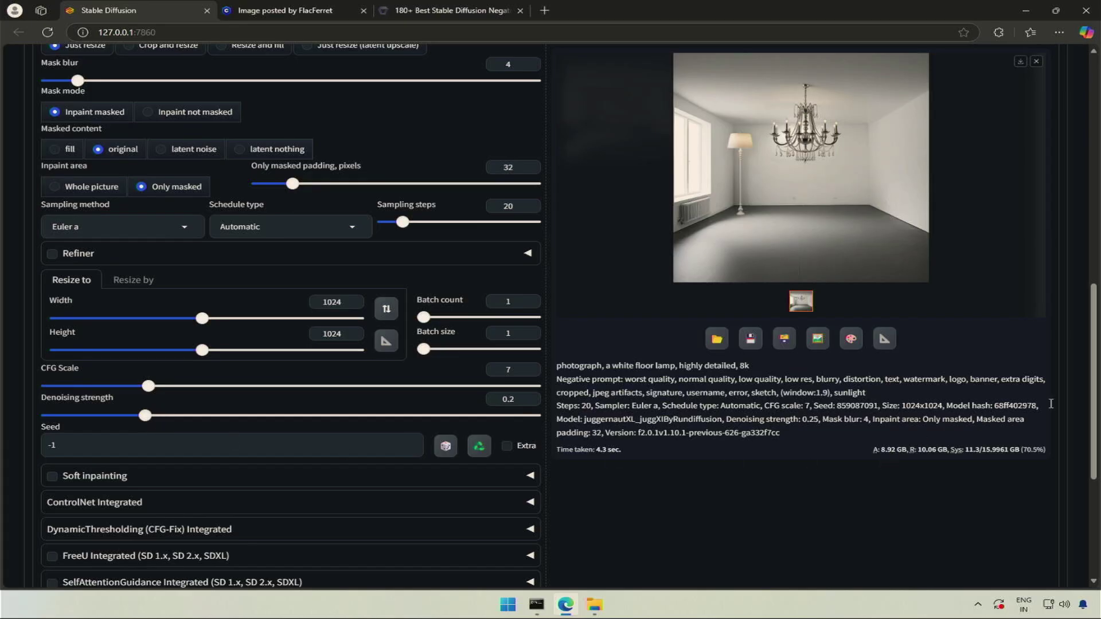
scroll(918, 438, "up", 10)
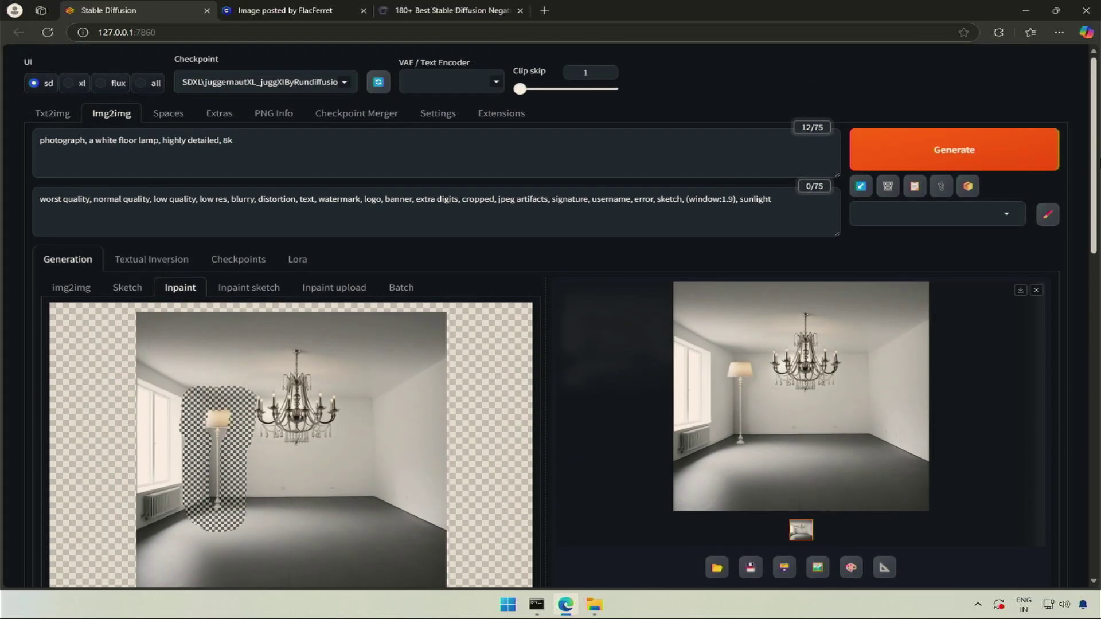
left_click(964, 153)
left_click(823, 390)
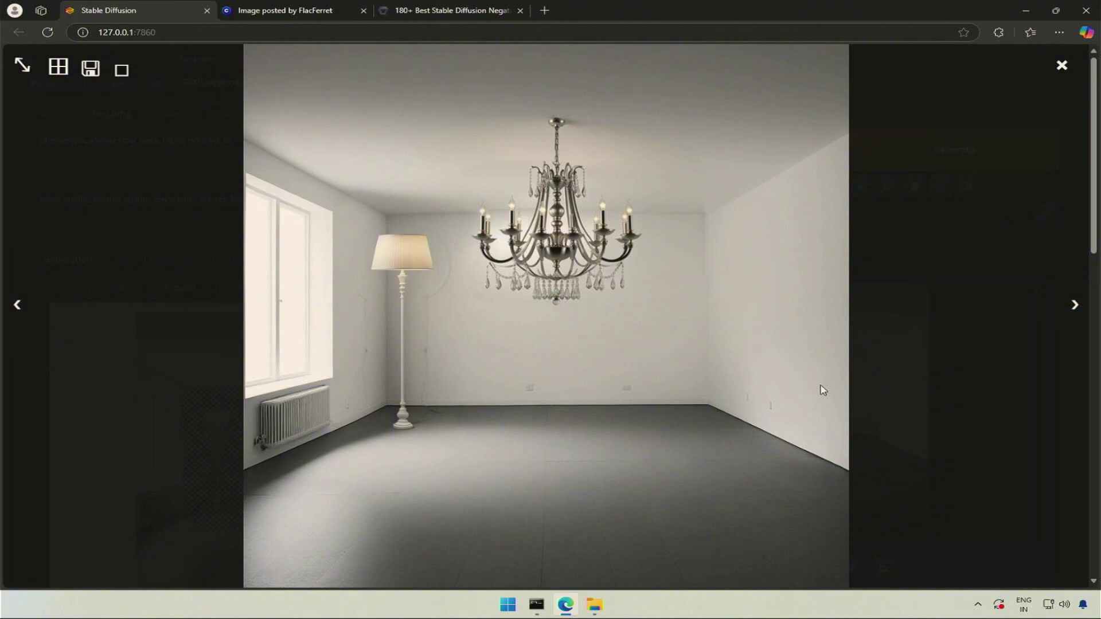
left_click(823, 391)
- Mask an arch around the floor lamp and set denoising strength to 0.35
mouse_move(232, 519)
left_mouse_down()
mouse_move(229, 477)
mouse_move(244, 382)
mouse_move(196, 346)
mouse_move(168, 364)
mouse_move(178, 513)
left_mouse_up()
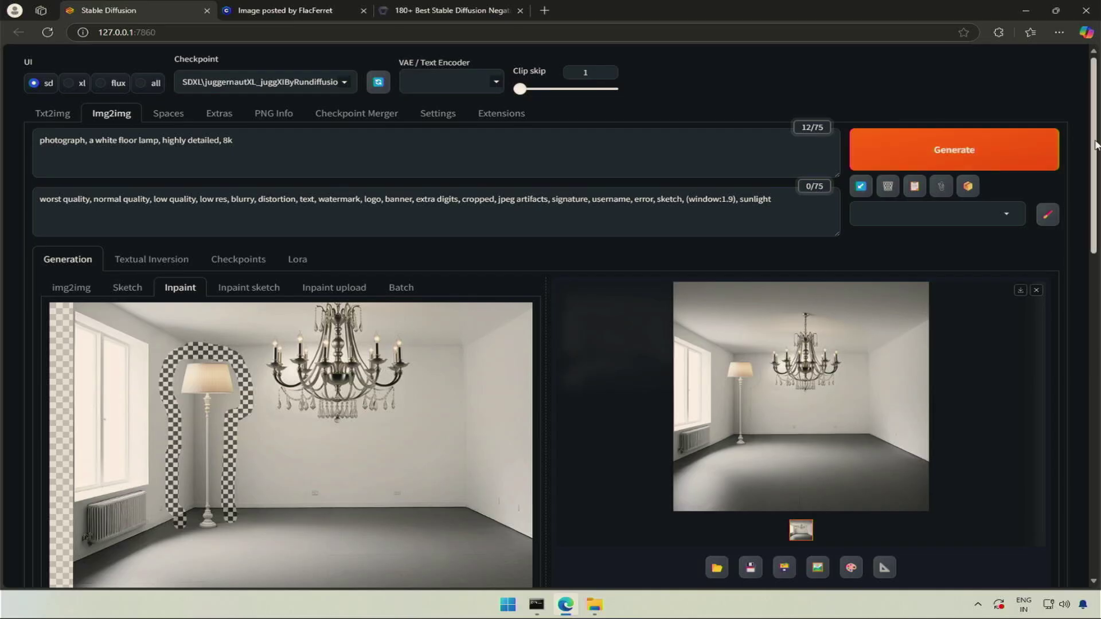
scroll(344, 344, "down", 10)
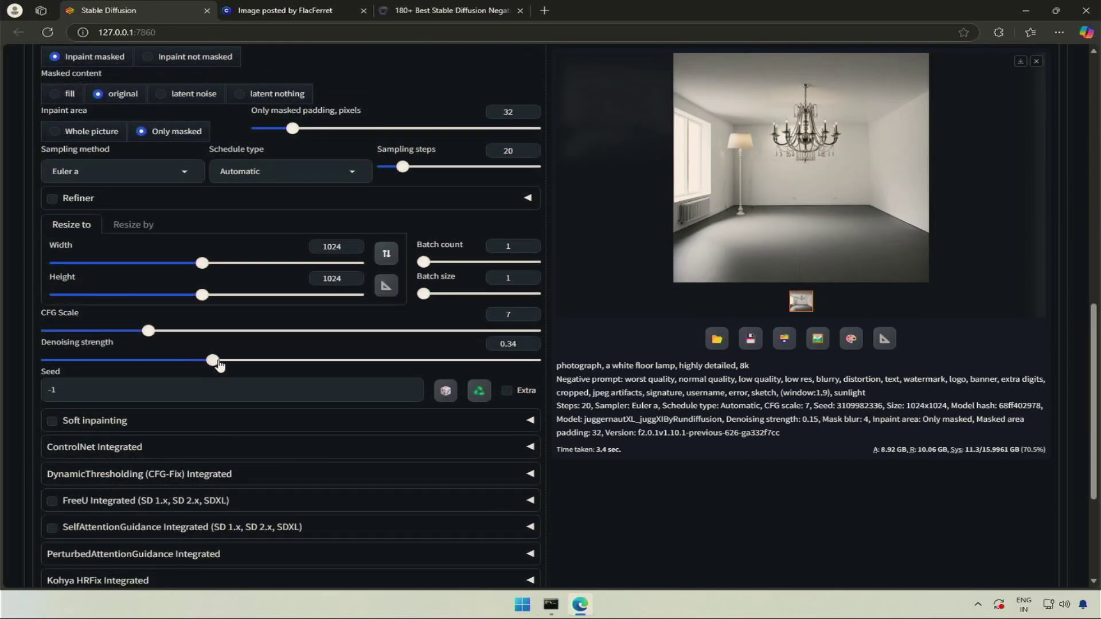
left_click(218, 361)
scroll(218, 367, "up", 1)
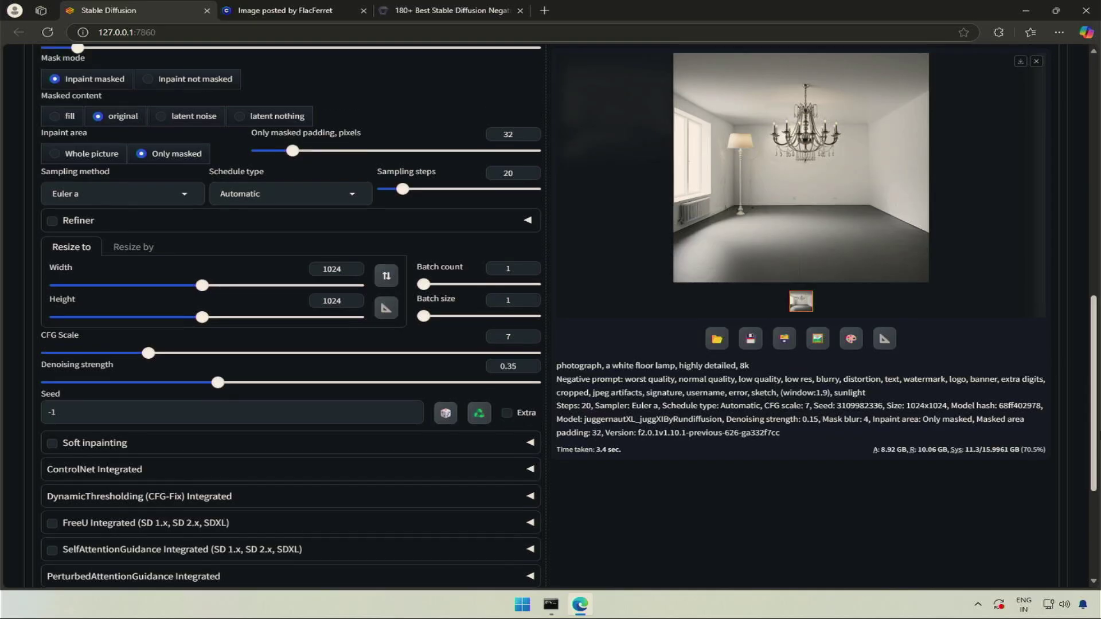
scroll(218, 367, "up", 15)
- Regenerate the masked lamp area and inspect the floor lamp result at full size
left_click(971, 152)
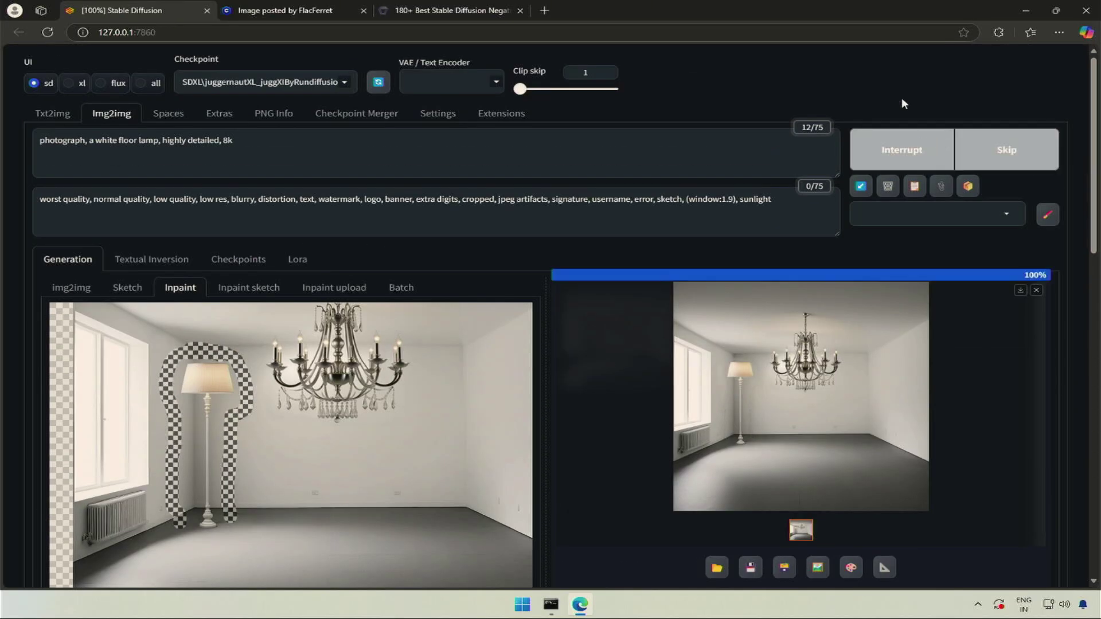
left_click(808, 397)
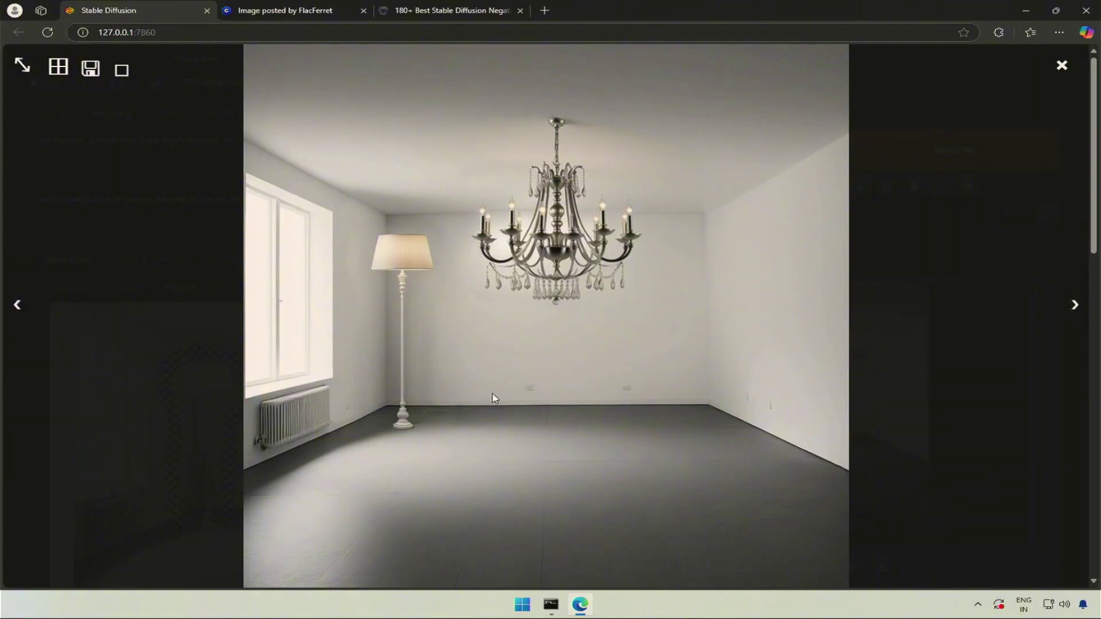
left_click(555, 386)
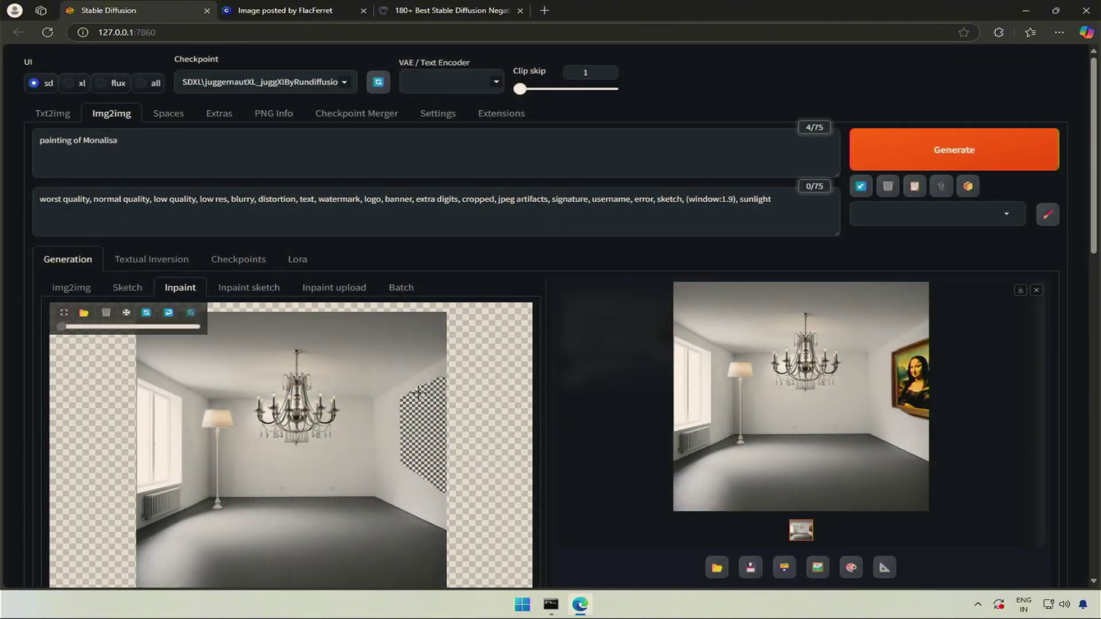
- Generate the Mona Lisa painting in the masked right-wall area
left_click(1047, 143)
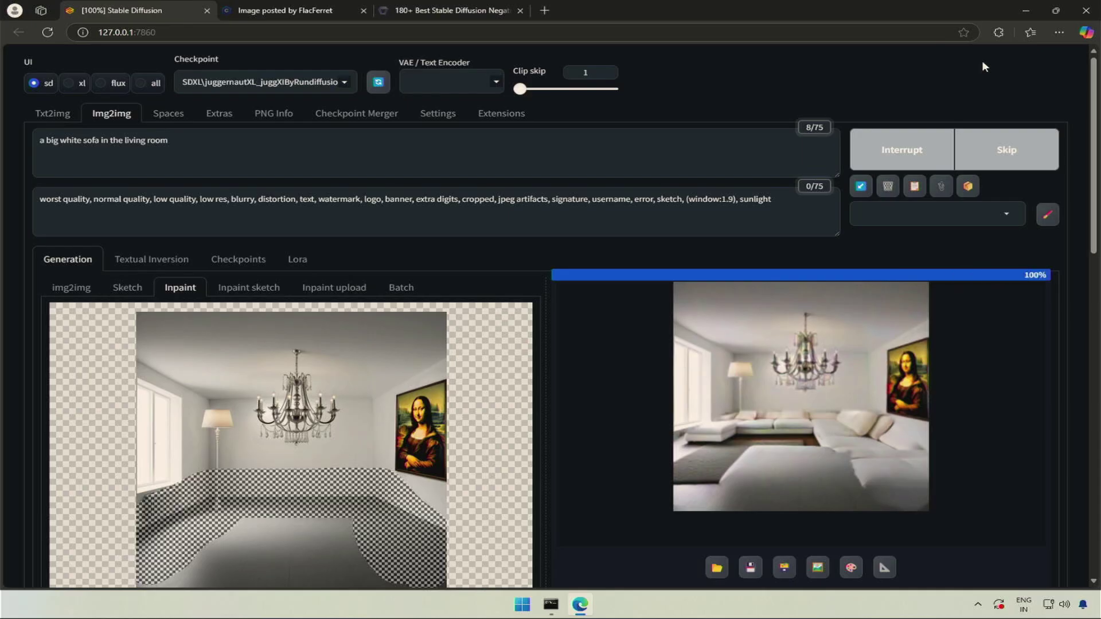
- Review the sofa result full size, then generate and review a second sofa version
left_click(879, 388)
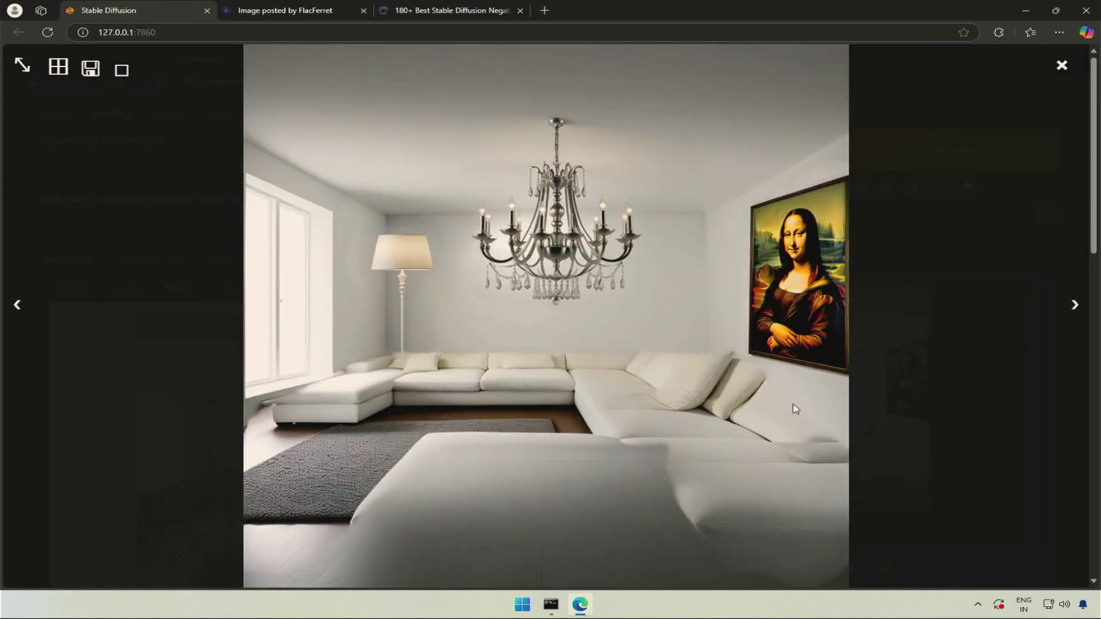
left_click(764, 415)
left_click(975, 141)
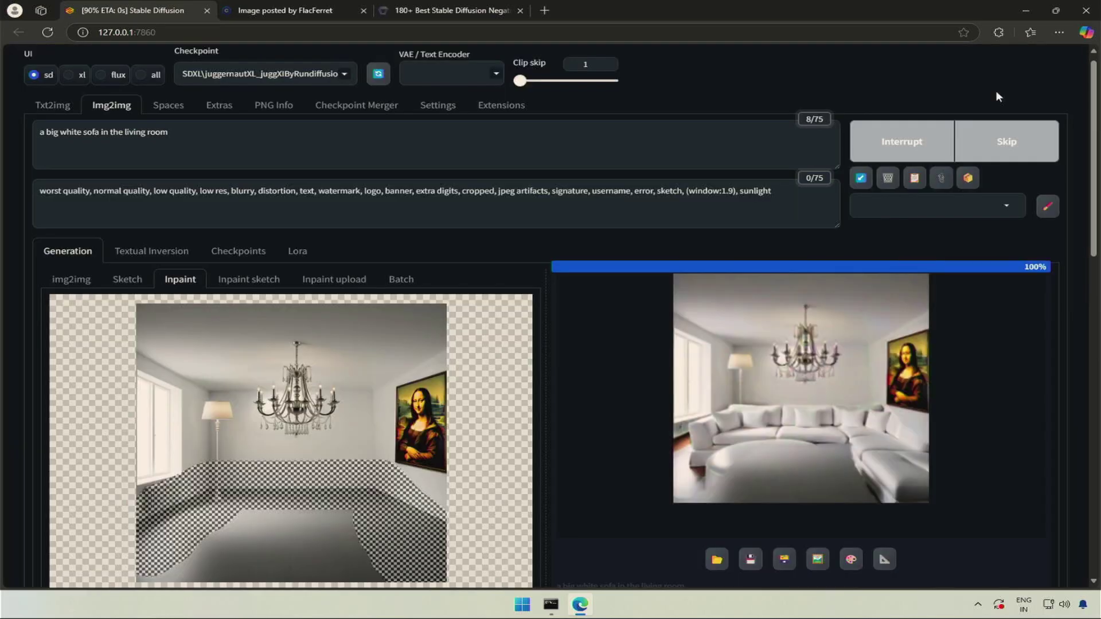
left_click(821, 408)
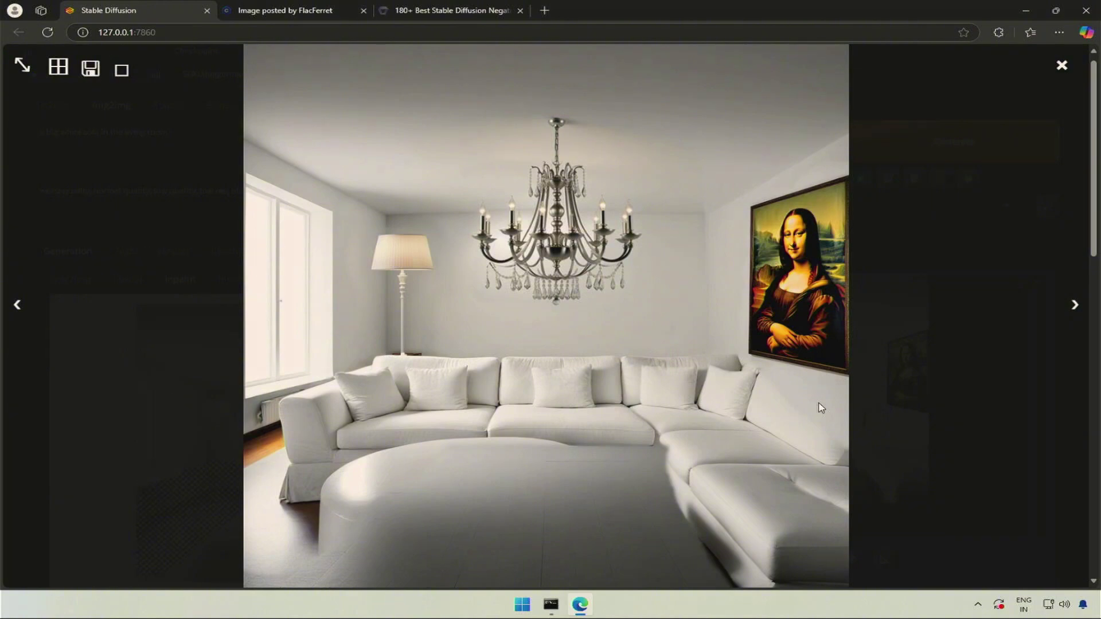
left_click(822, 408)
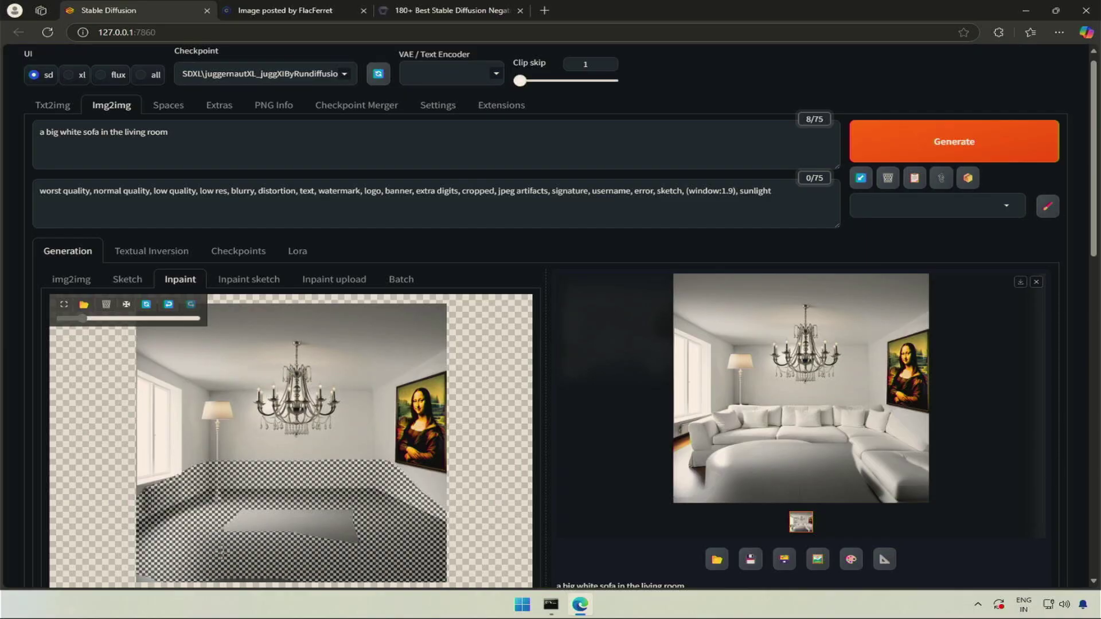
- Generate a third sofa variation and flip through the generated images
left_click(1021, 144)
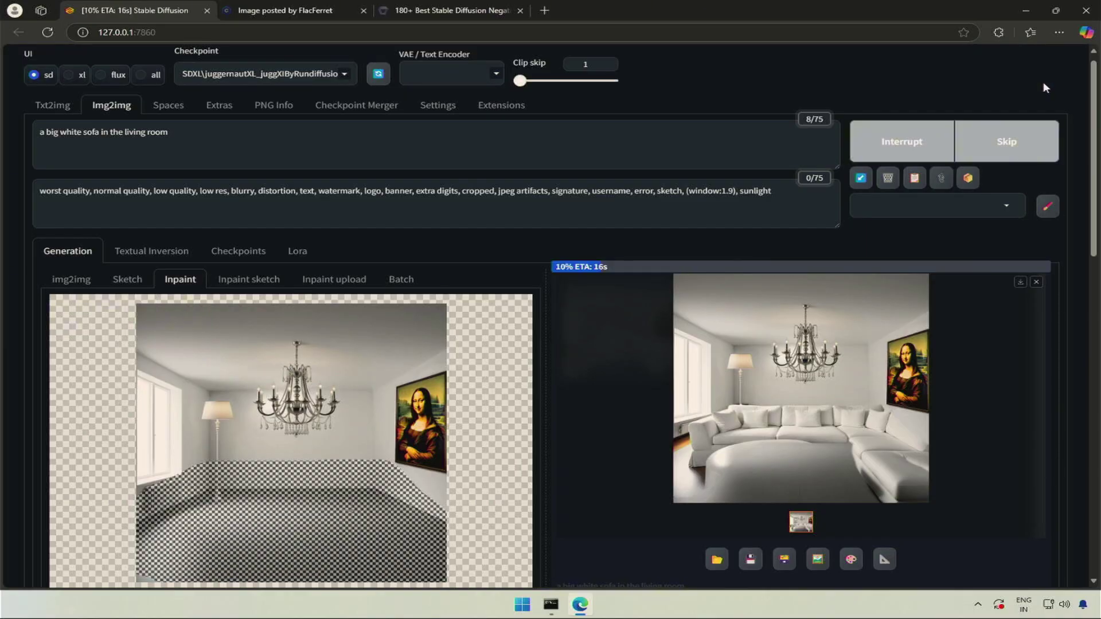
left_click(880, 373)
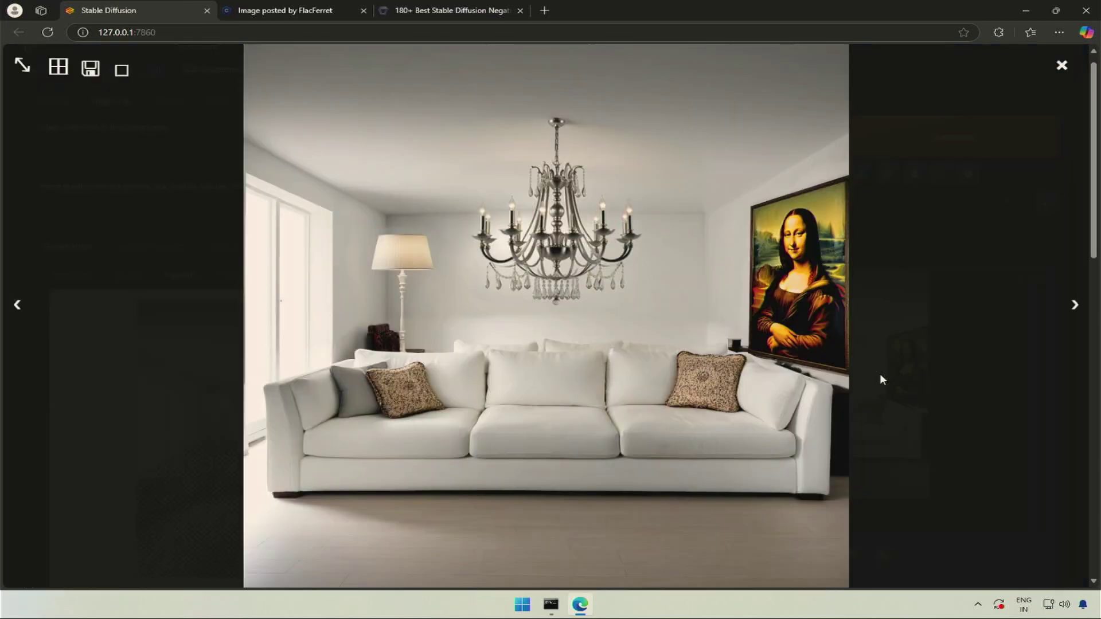
key("Right")
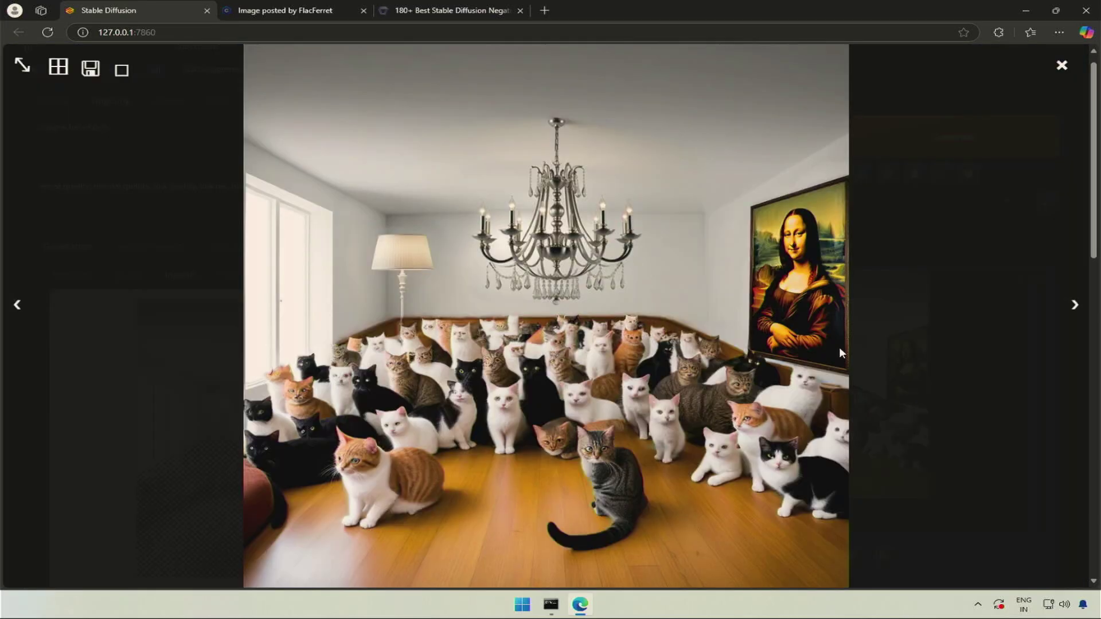
key("Right")
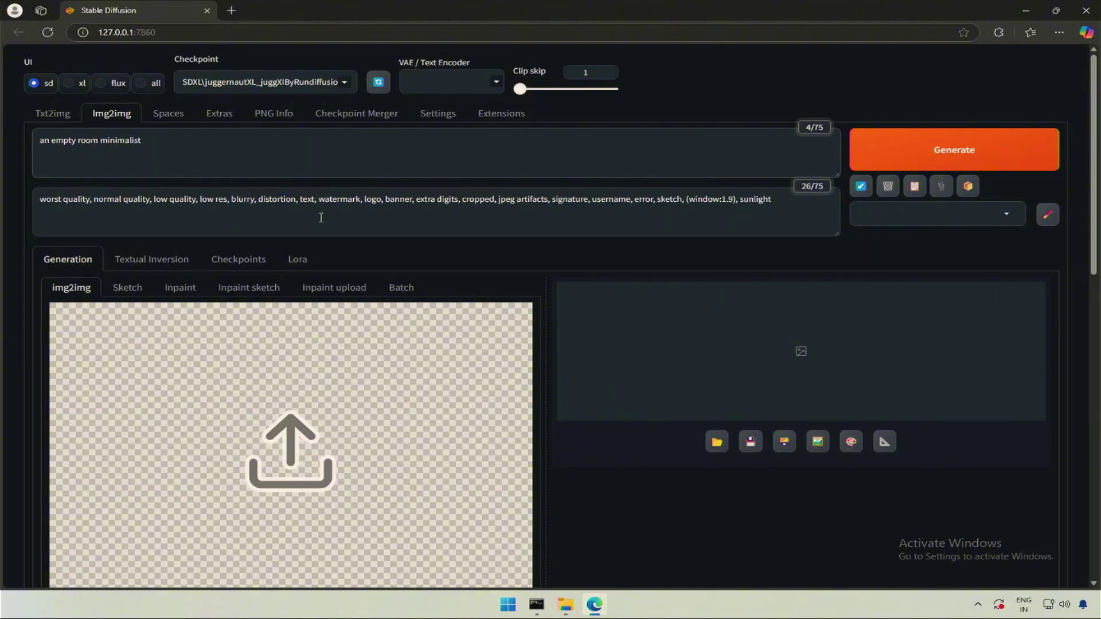
- Load the furnished sofa room image from disk into img2img
left_click(320, 429)
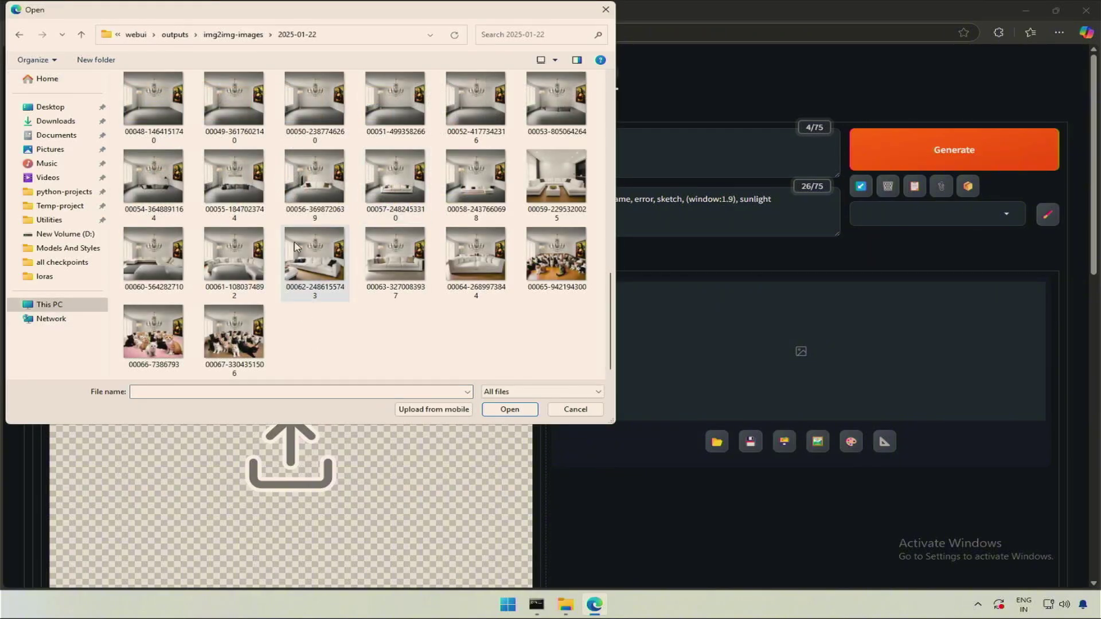
left_click(255, 265)
left_click(483, 410)
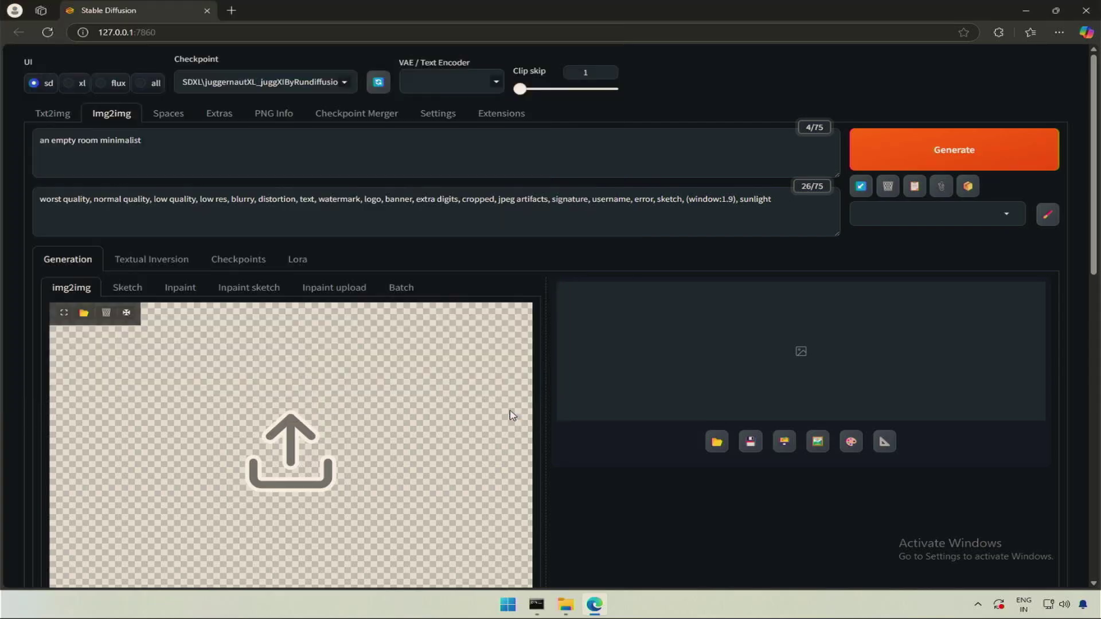
scroll(542, 343, "down", 1)
left_click_drag(1097, 248, 1081, 445)
- Lower denoising strength to 0.25, generate the refined room and view it full size
left_click(256, 349)
left_click_drag(256, 349, 171, 349)
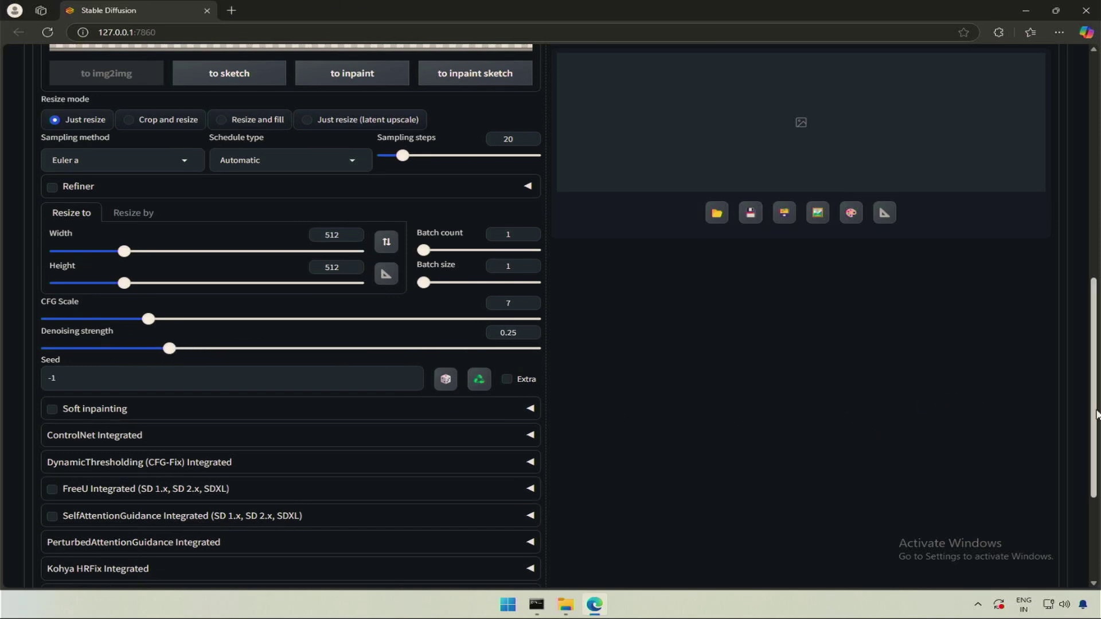
left_click_drag(1096, 411, 1093, 188)
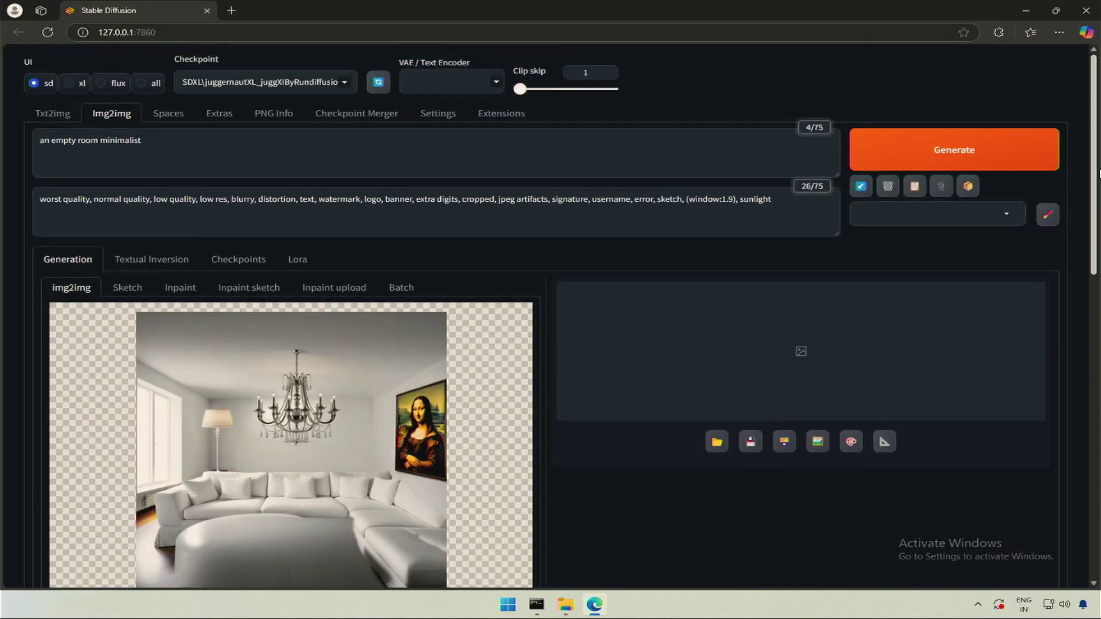
left_click(990, 143)
scroll(1099, 177, "down", 1)
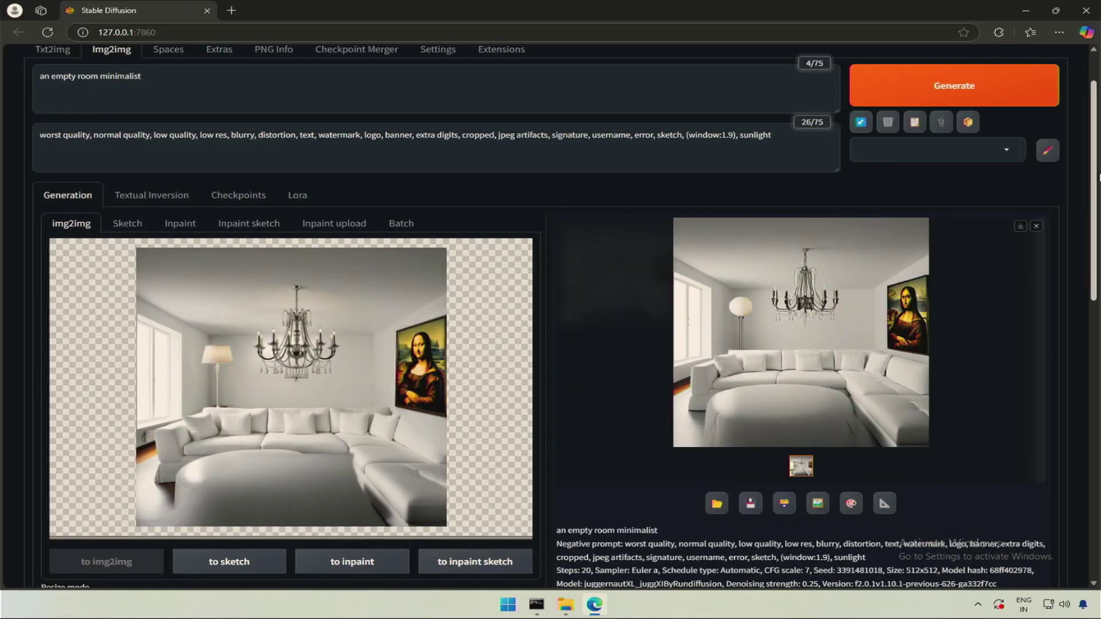
left_click(803, 355)
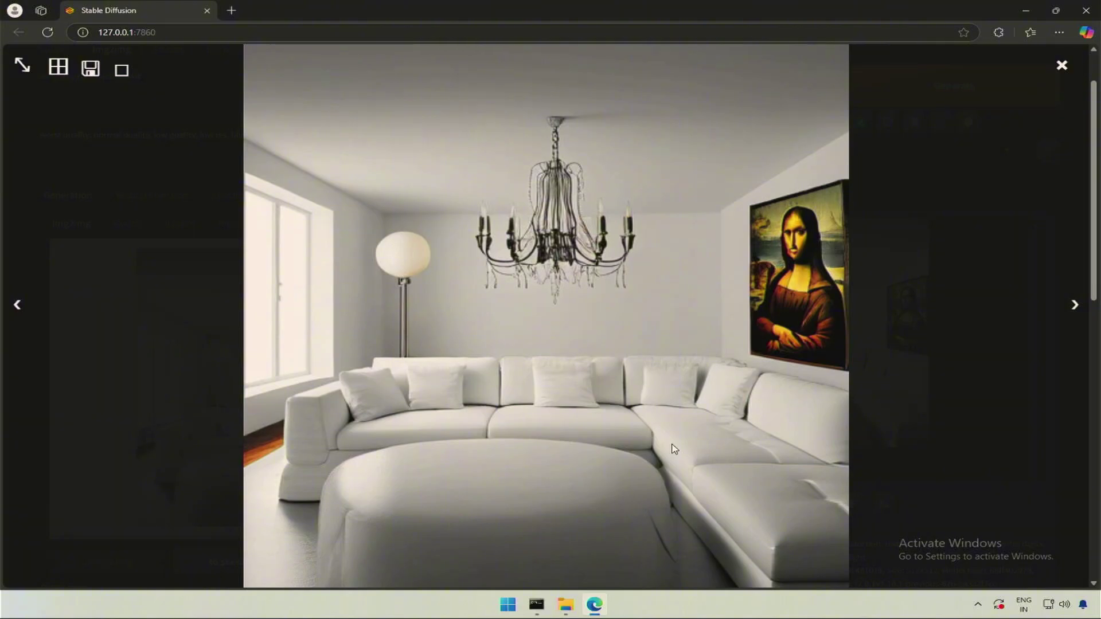
- Generate another refined version of the furnished room
left_click(930, 414)
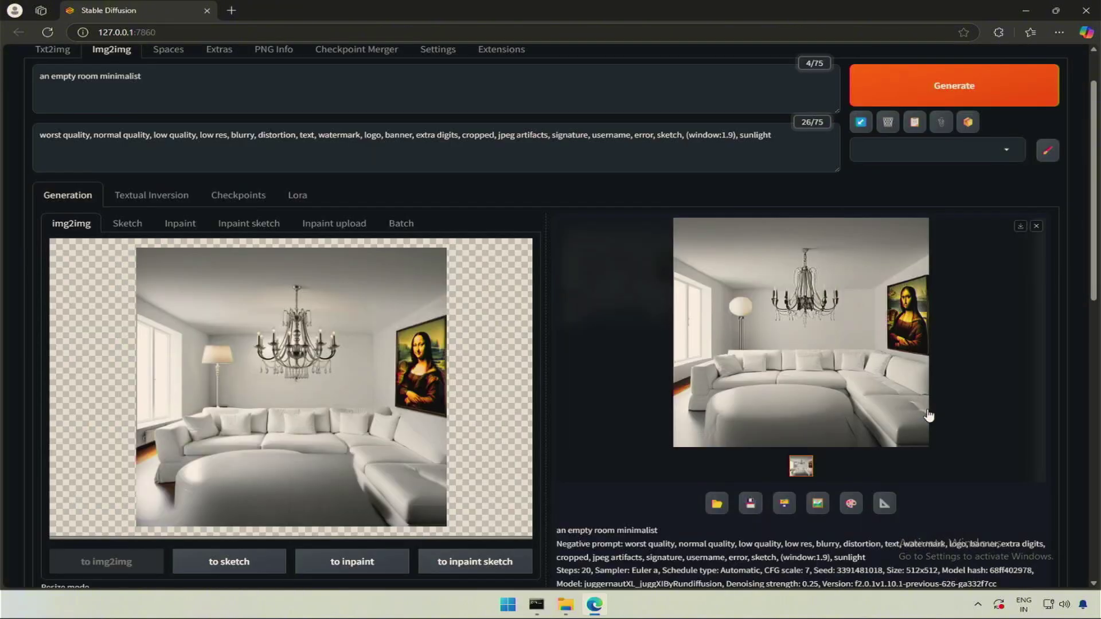
left_click(998, 86)
left_click_drag(1093, 155, 1092, 355)
- Set the img2img output width and height to 1024
double_click(333, 265)
type("1024")
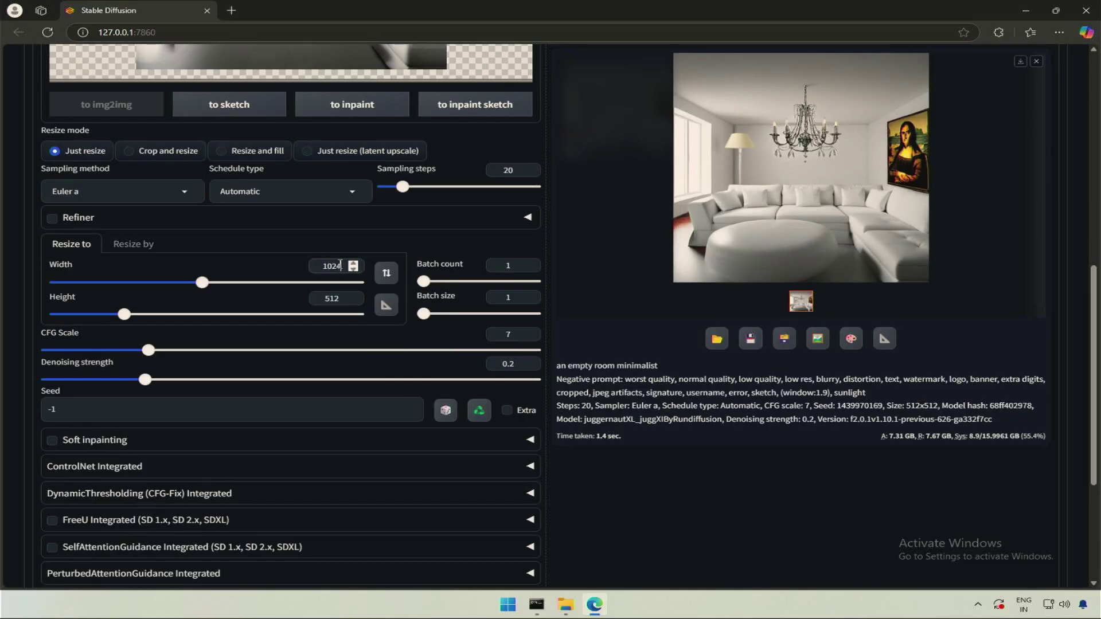
double_click(333, 298)
type("1024")
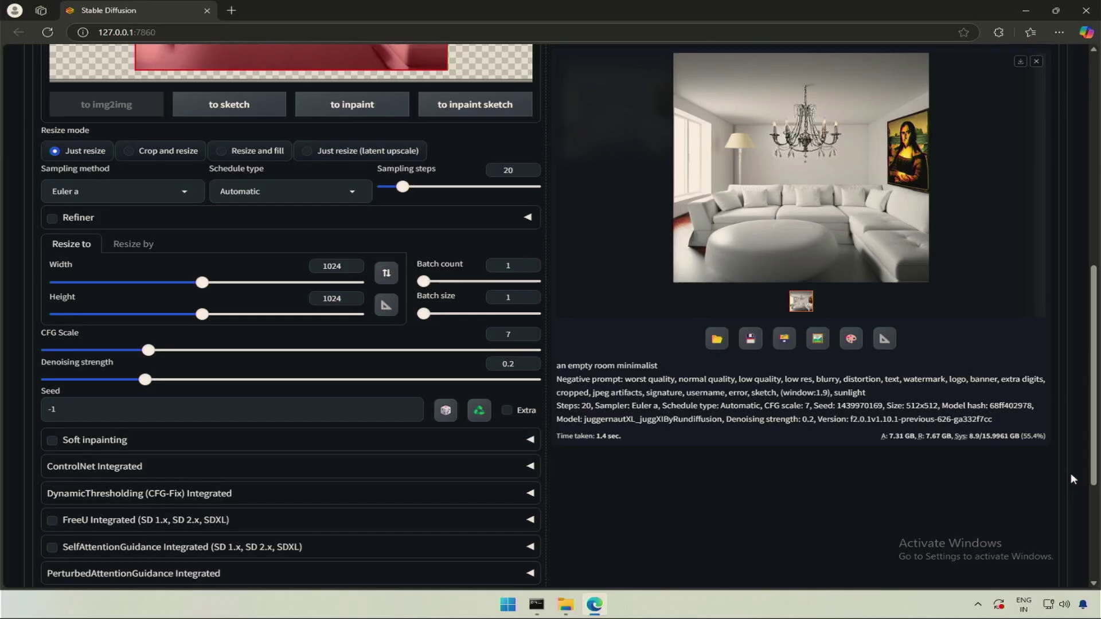
scroll(1071, 479, "up", 10)
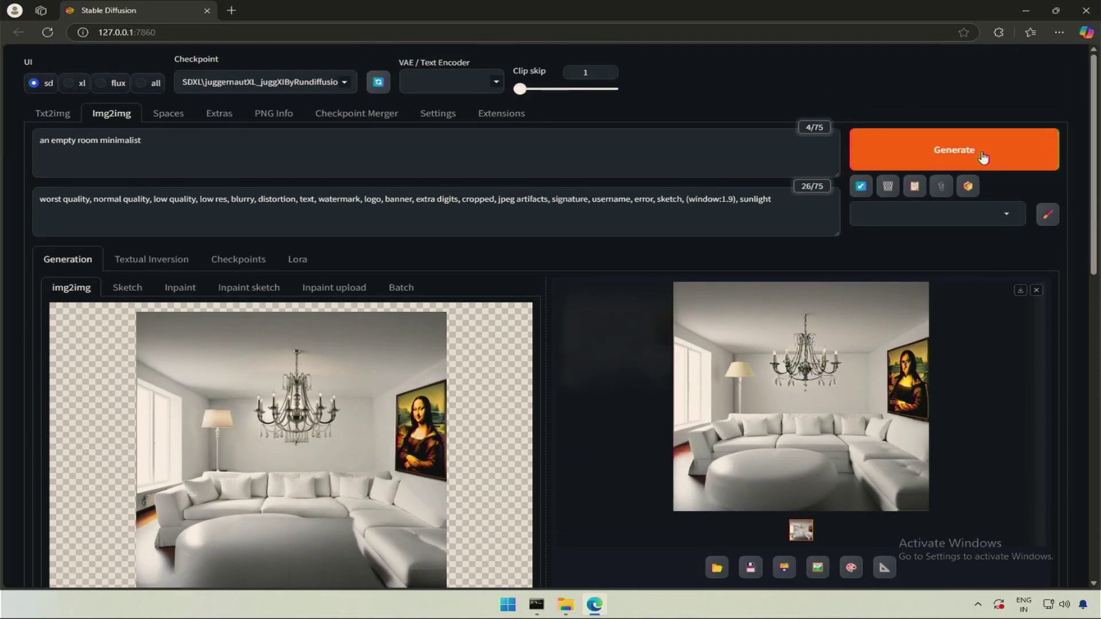
- Render the room at 1024 × 1024 and compare it with the original empty room
left_click(980, 150)
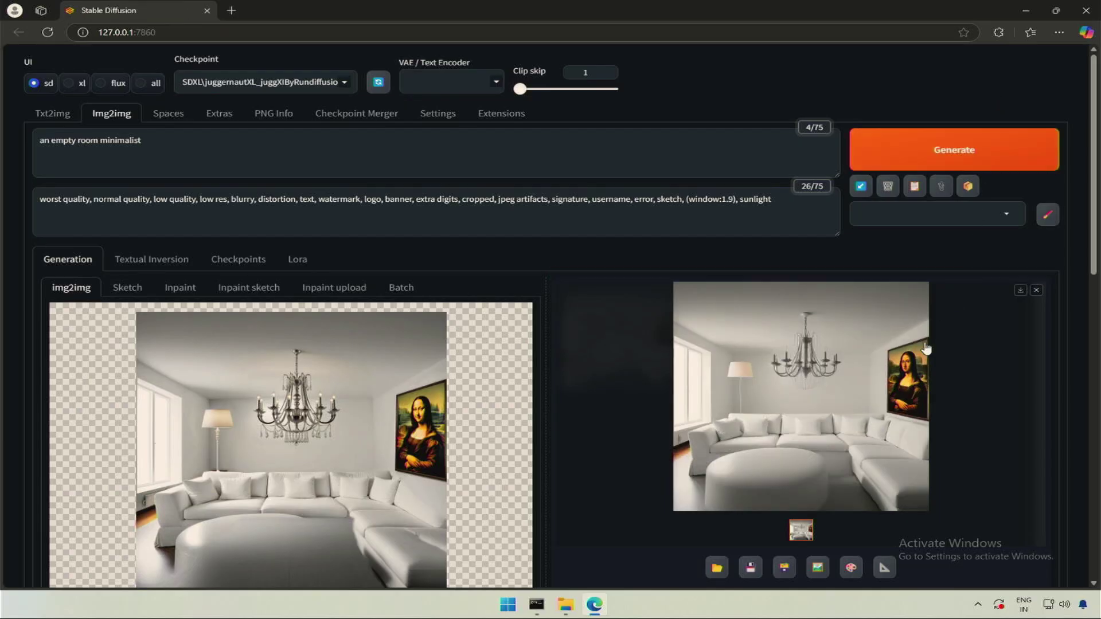
left_click(897, 389)
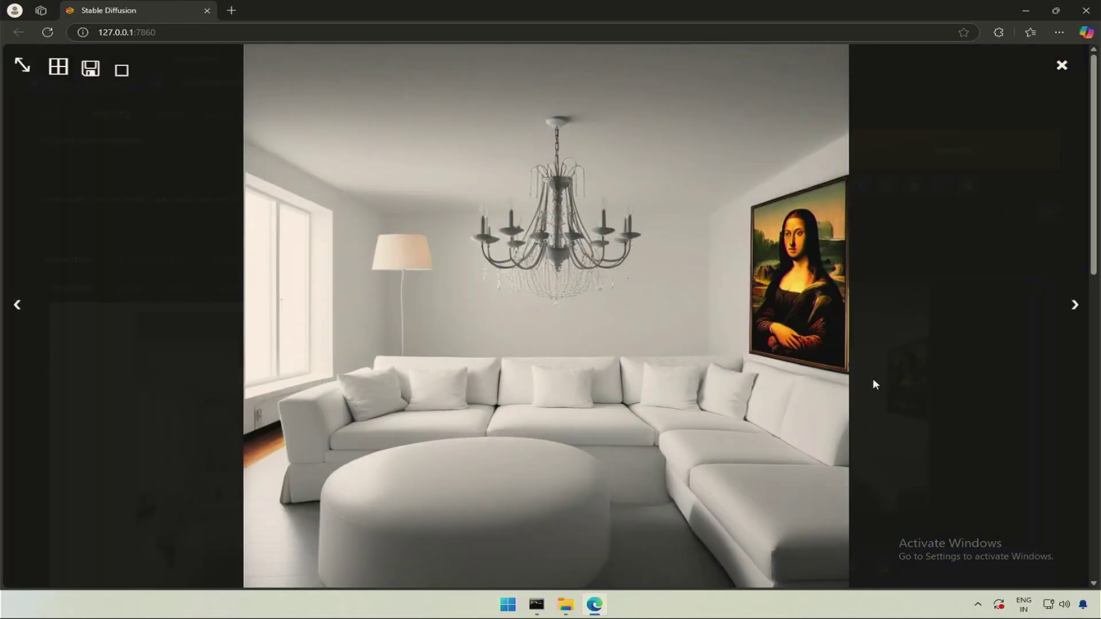
key("Right")
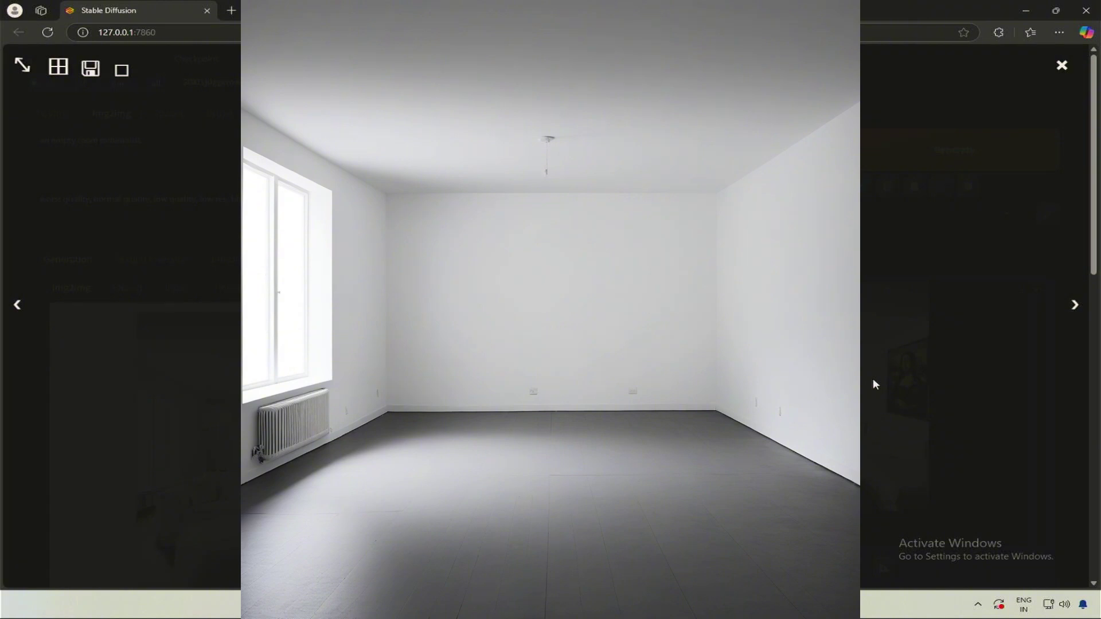
key("Left")
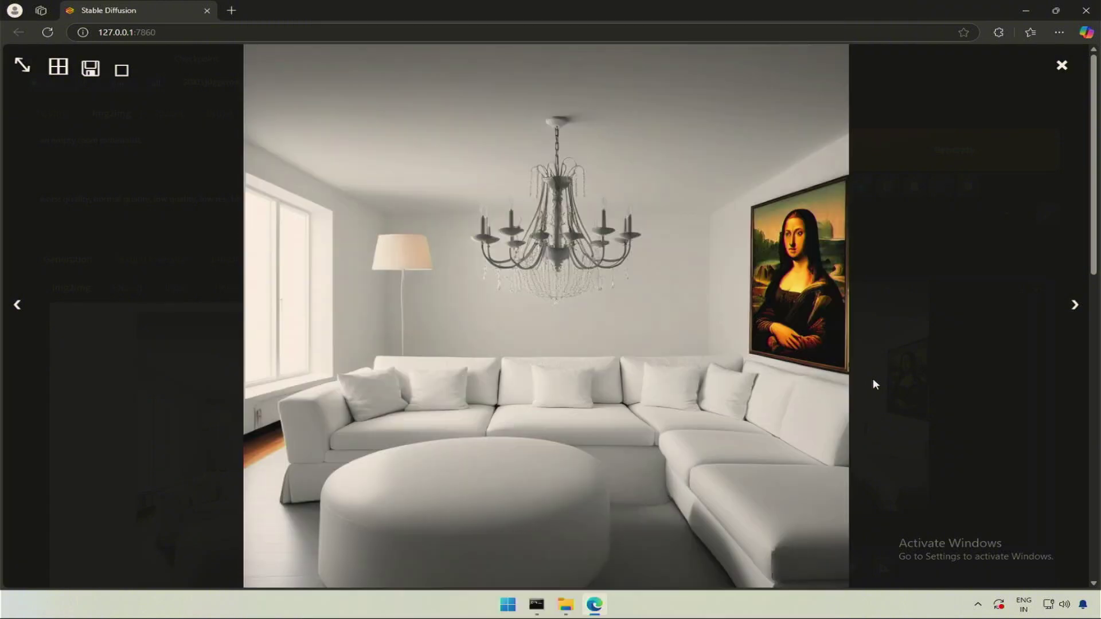